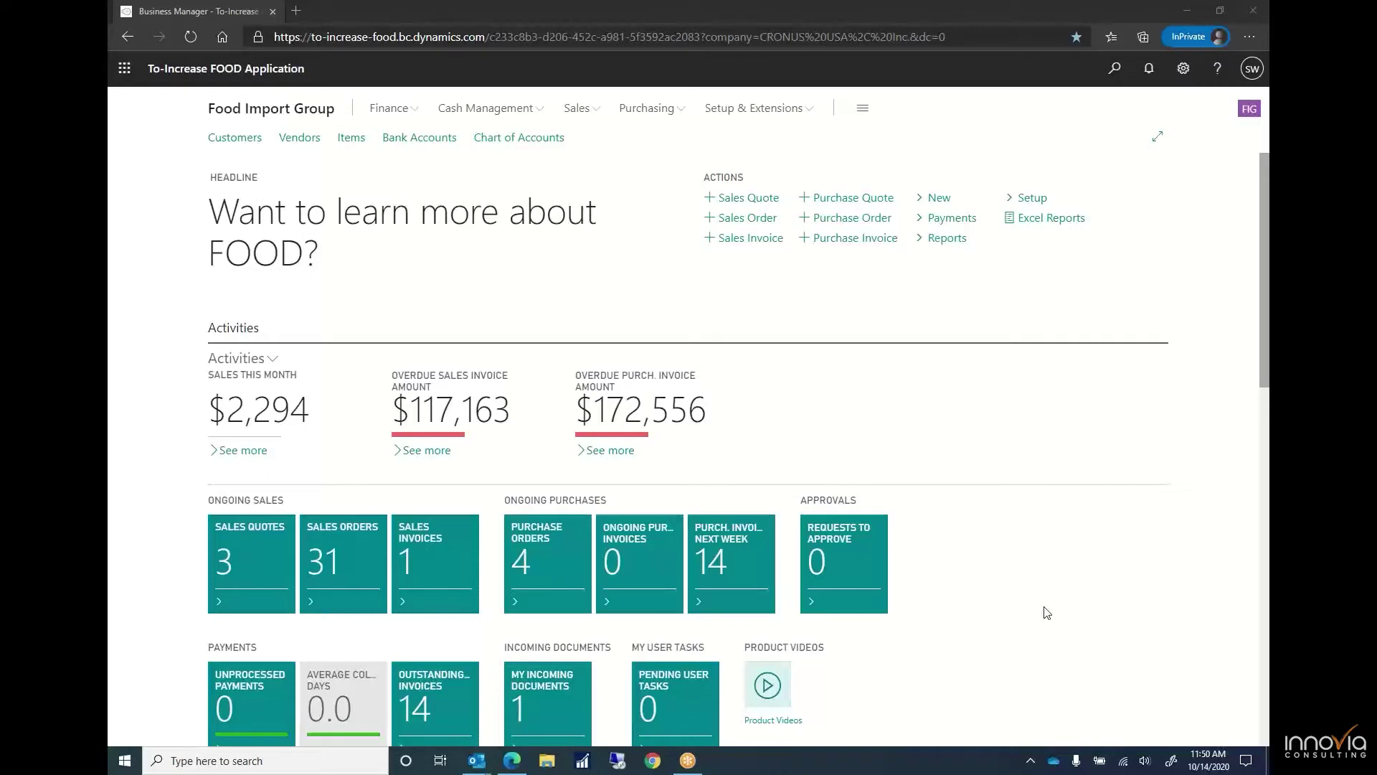
Step: Open the Sales Orders list from the Sales menu
left_click(597, 111)
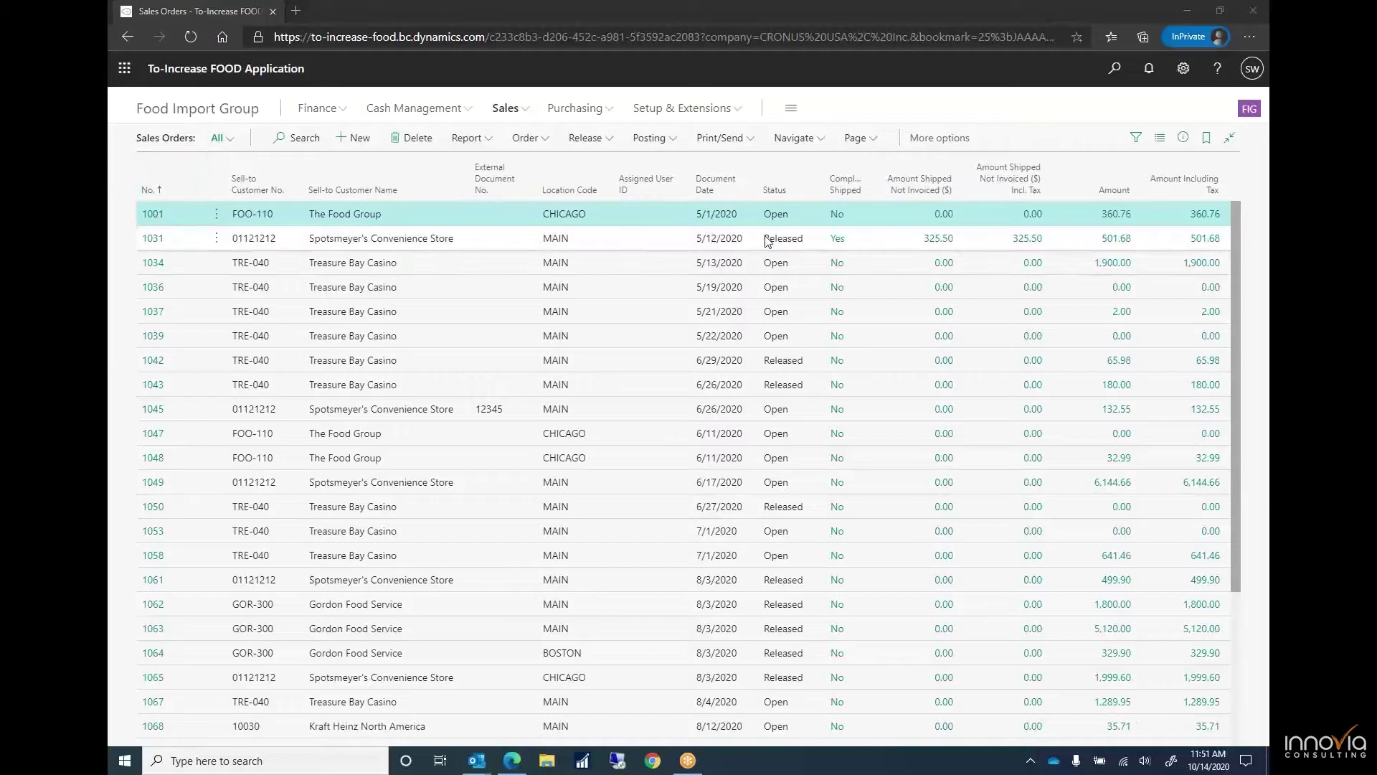
Step: Create new sales order 1088, dated 10/14/2020, with its number assigned automatically
left_click(342, 143)
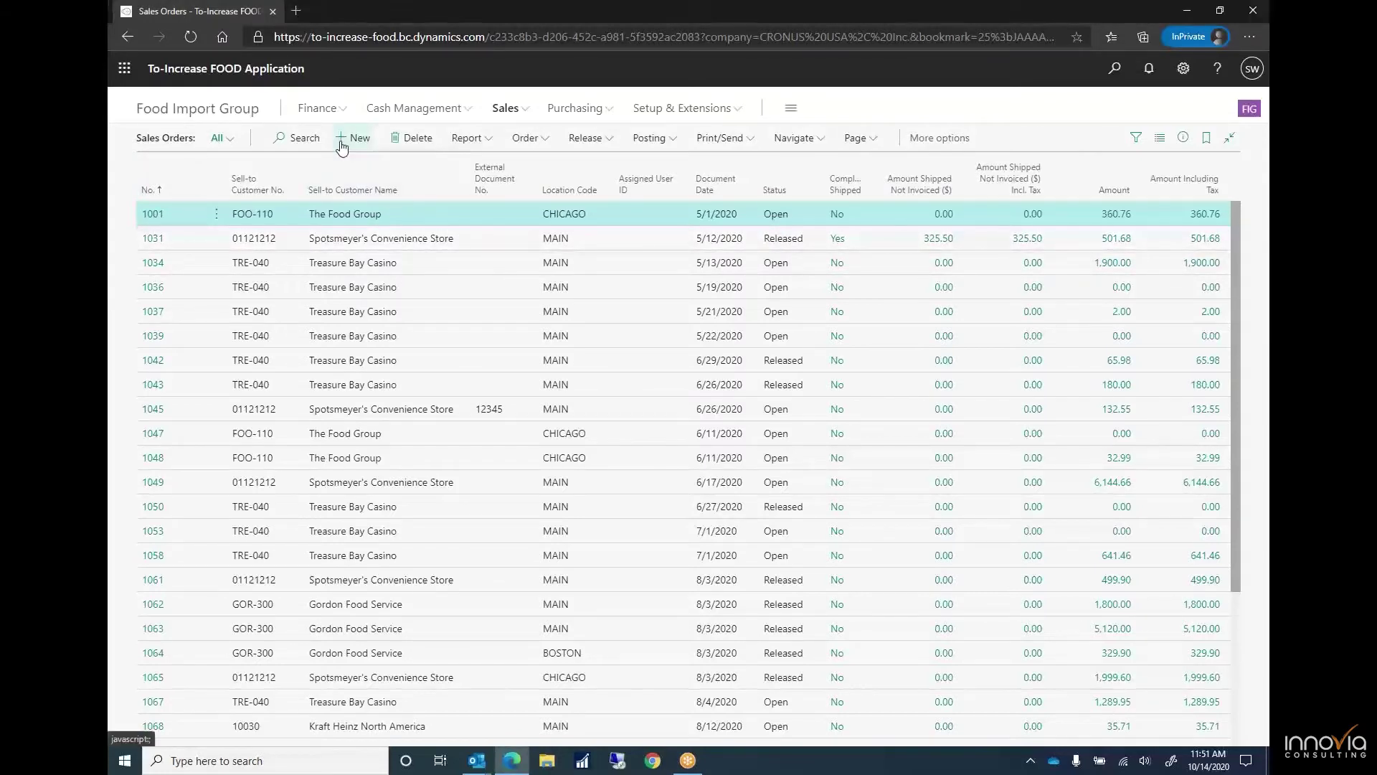
left_click(351, 147)
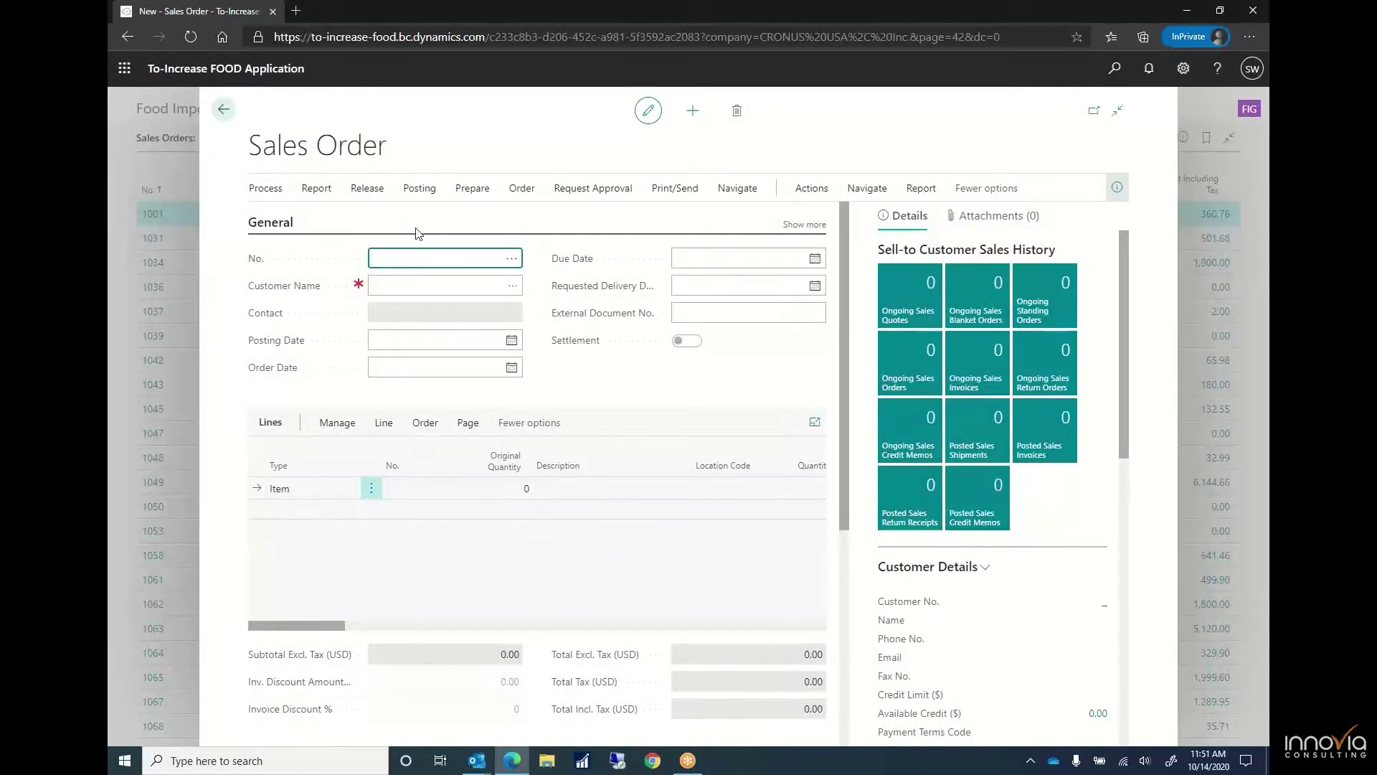
key("Tab")
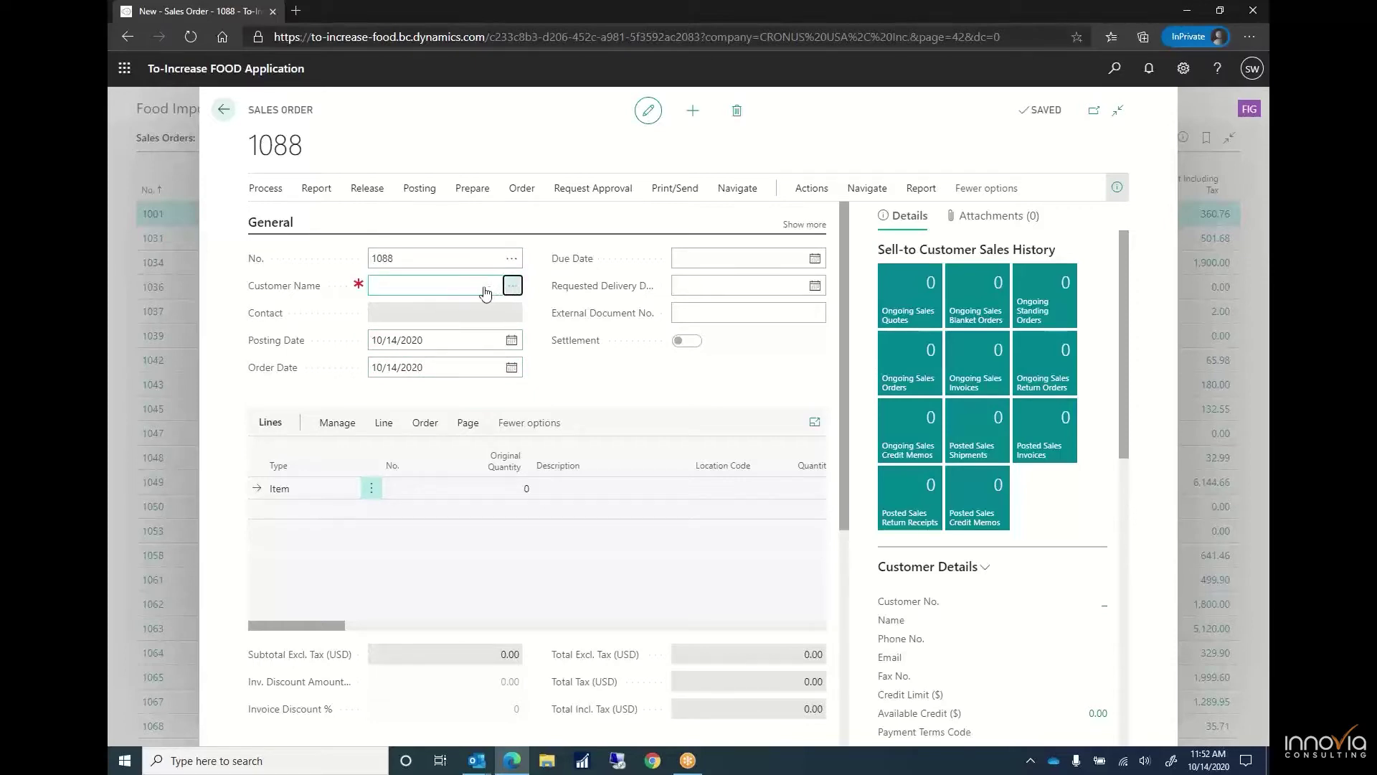
left_click(512, 286)
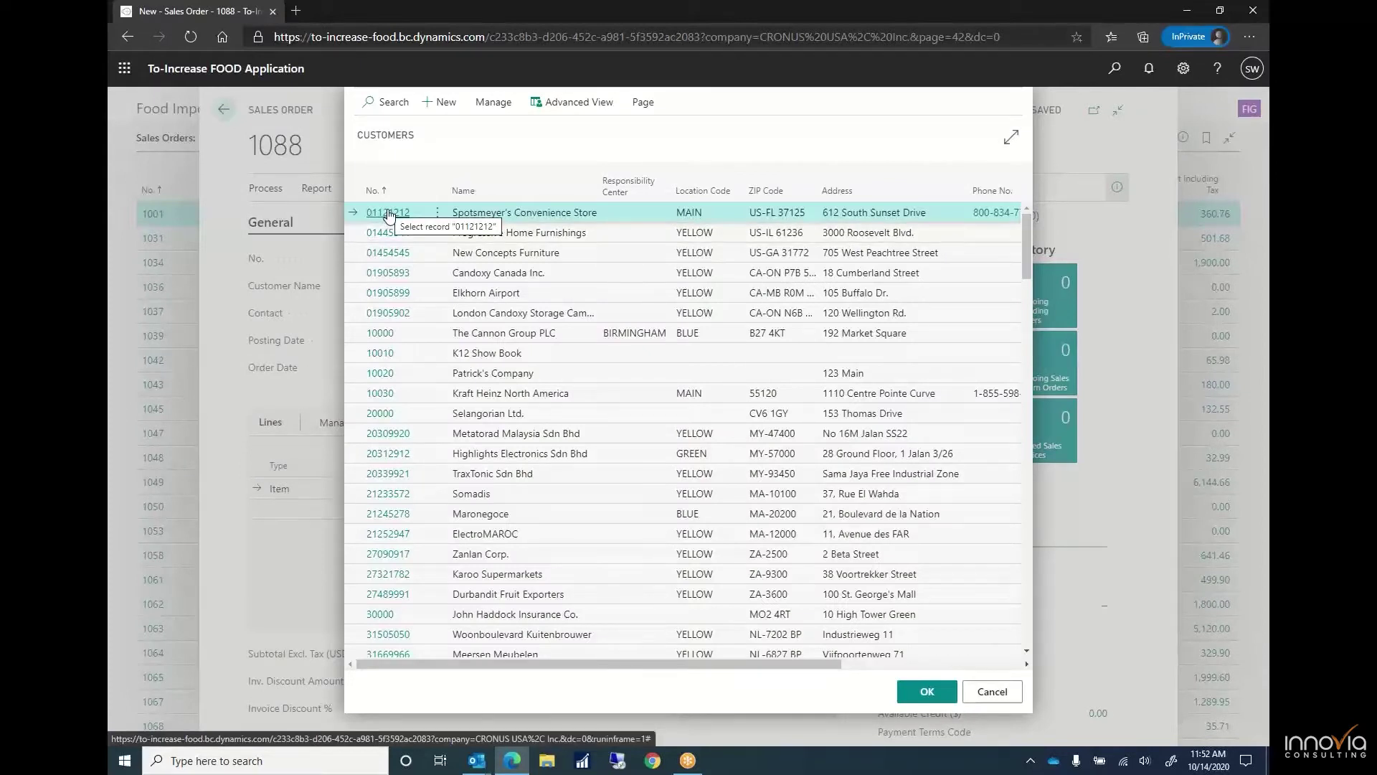
Step: Select customer 01121212 Spotsmeyer's Convenience Store for order 1088
left_click(388, 213)
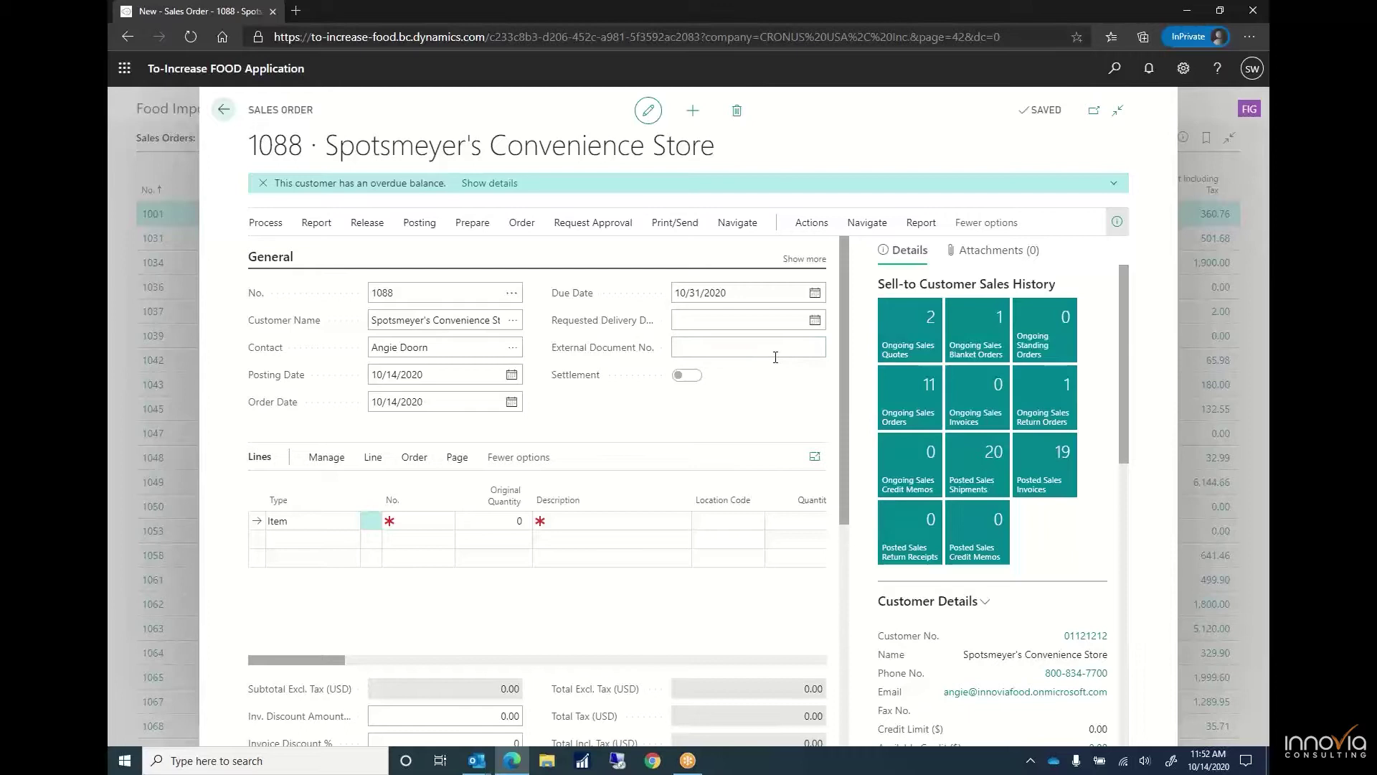
Step: Open the Order Guide with History Guide on, showing seven previously ordered items
left_click(866, 224)
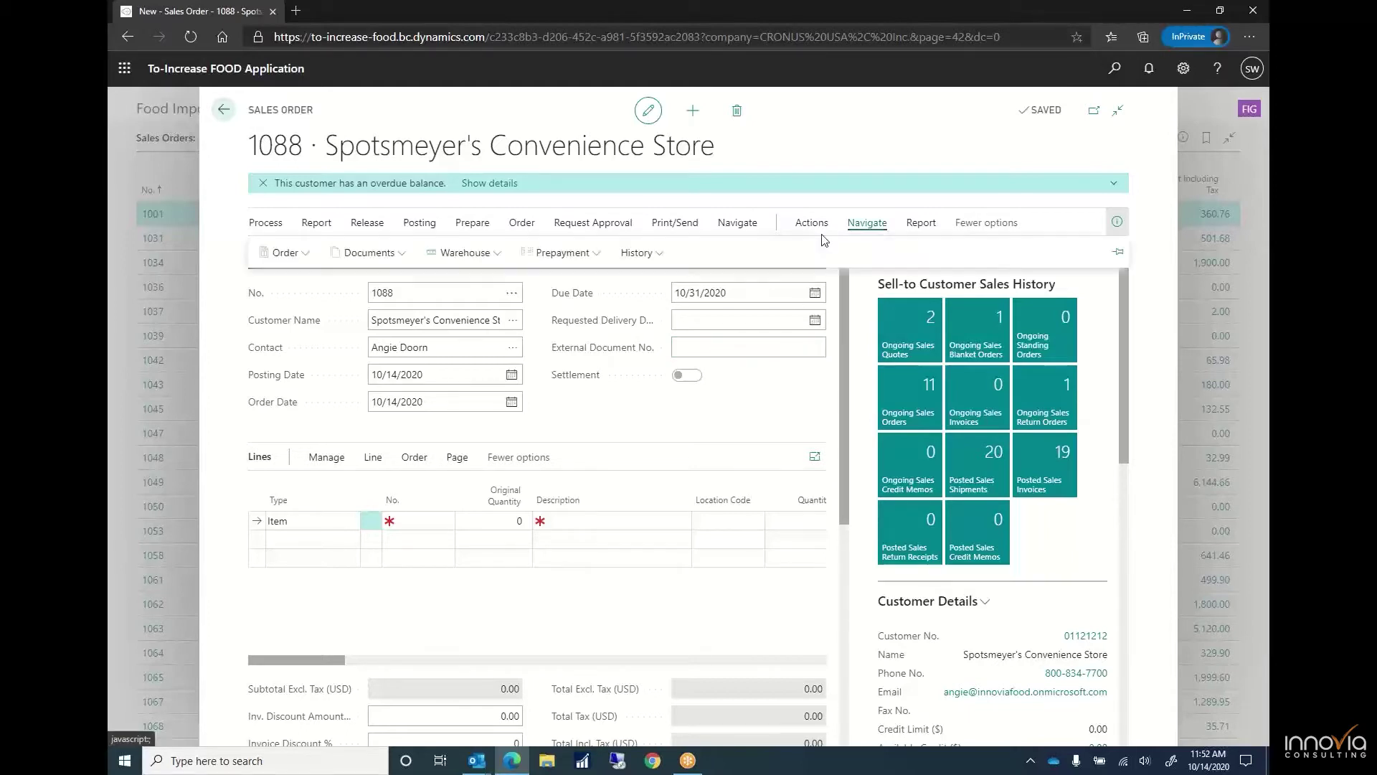
left_click(310, 266)
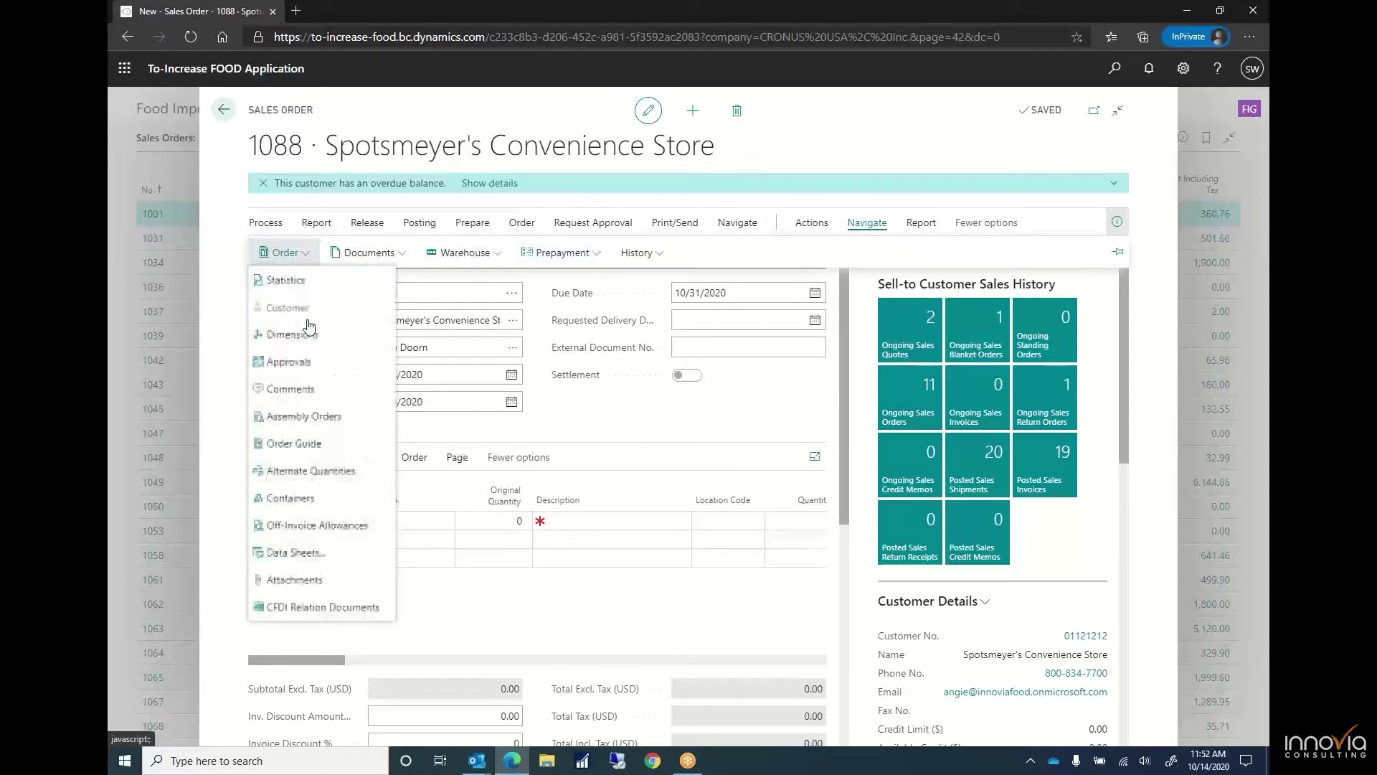
left_click(310, 449)
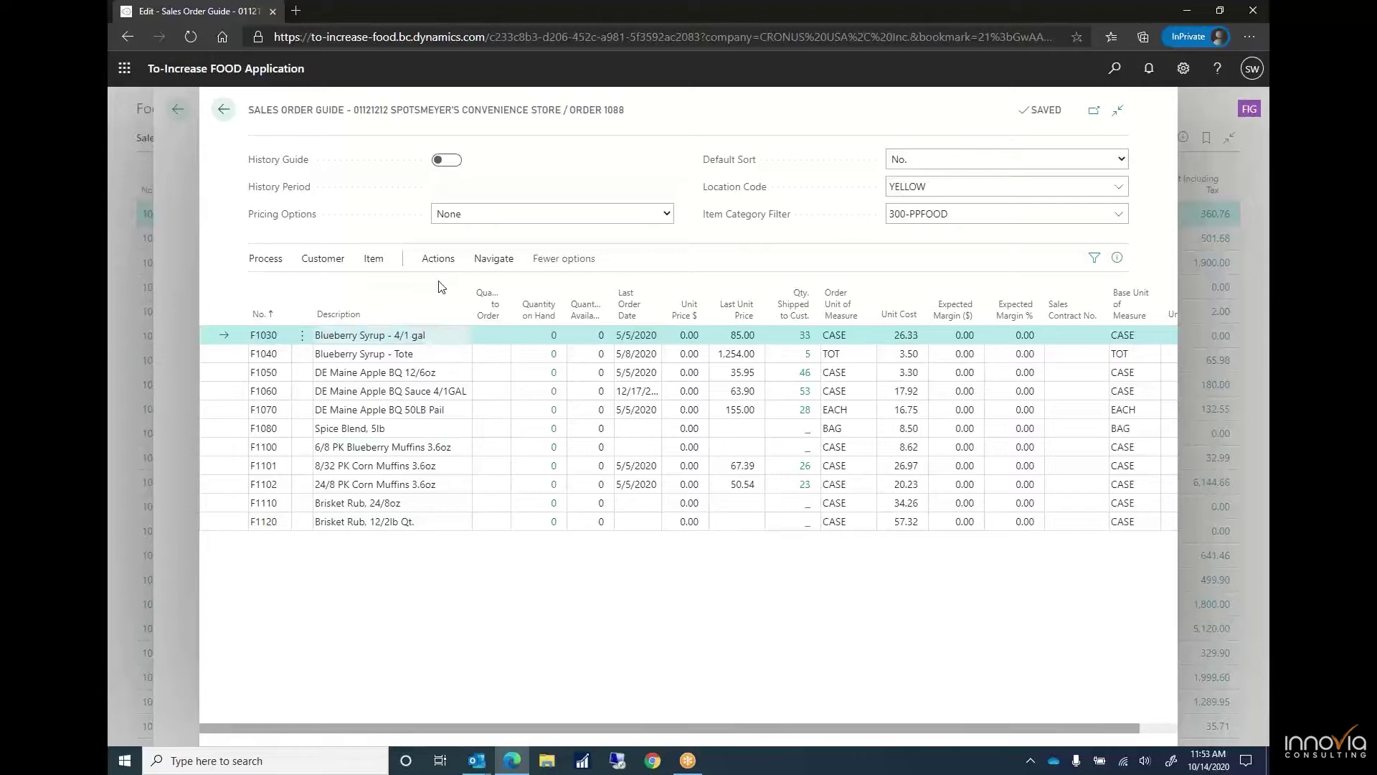
left_click(439, 162)
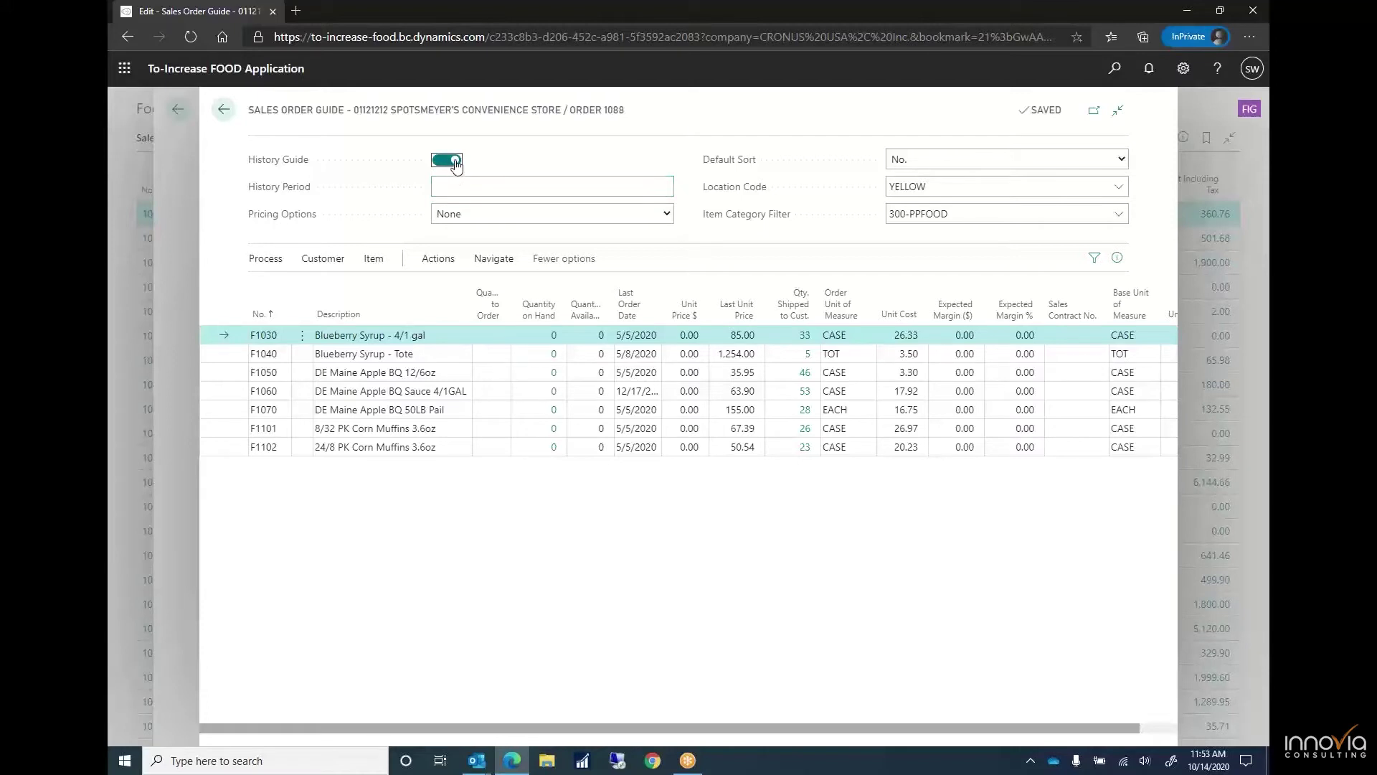
Step: Turn History Guide off and set the guide's location to MAIN to show on-hand stock
left_click(455, 163)
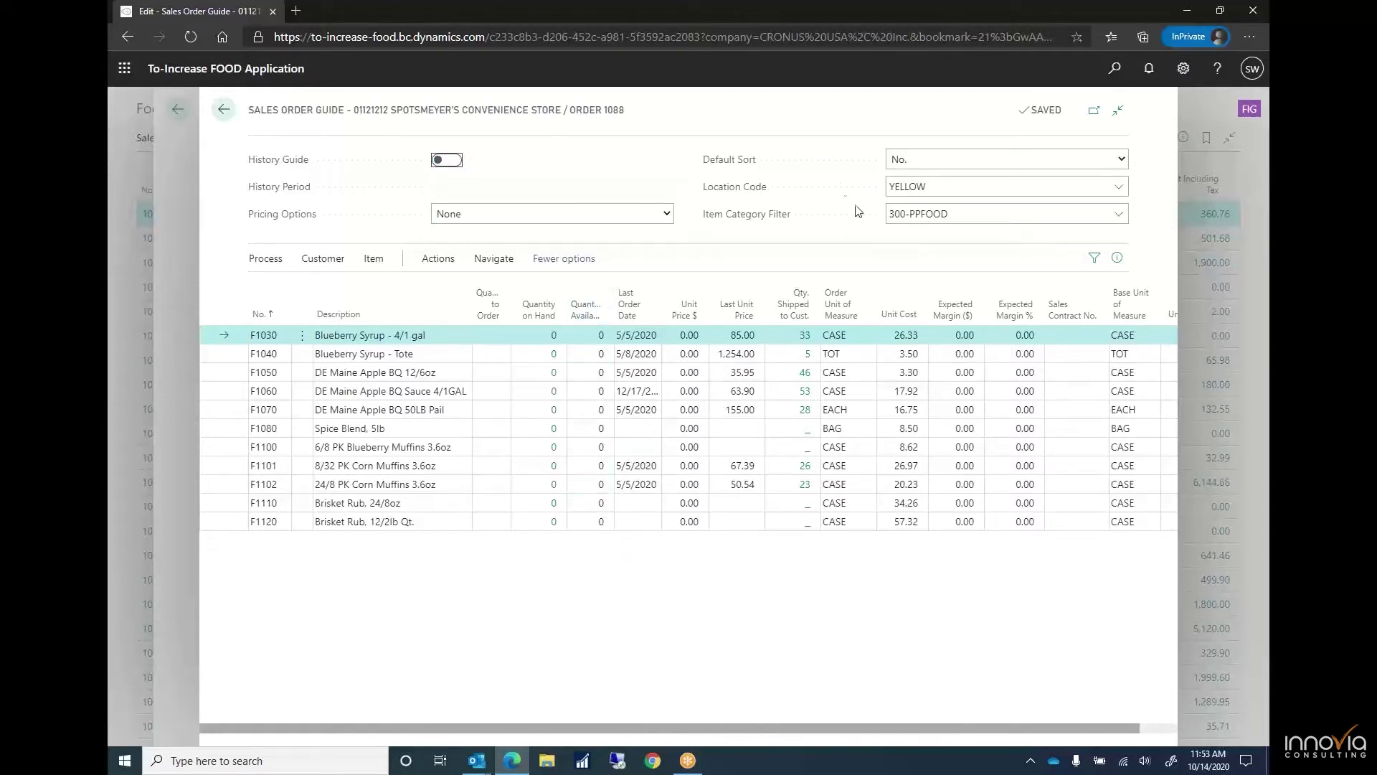
left_click(1113, 189)
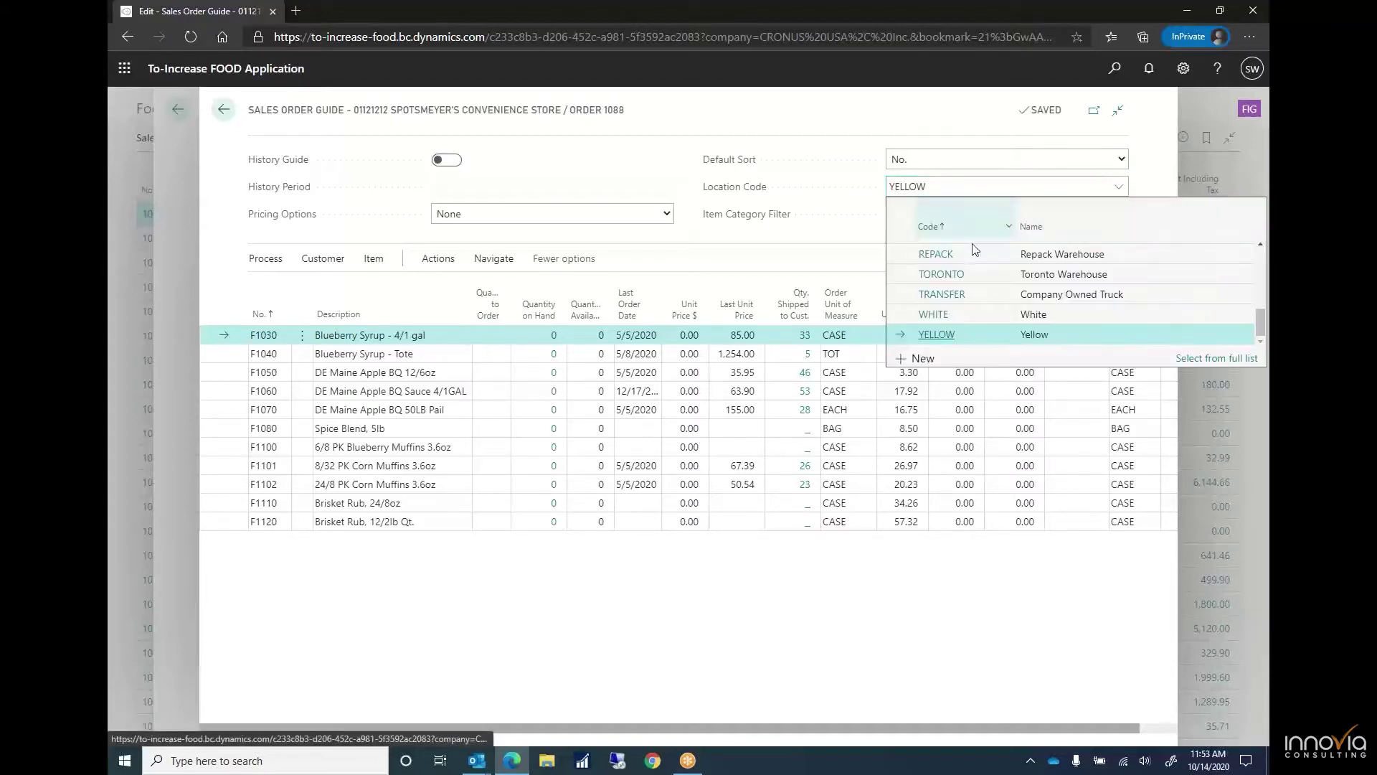
scroll(936, 296, "up", 3)
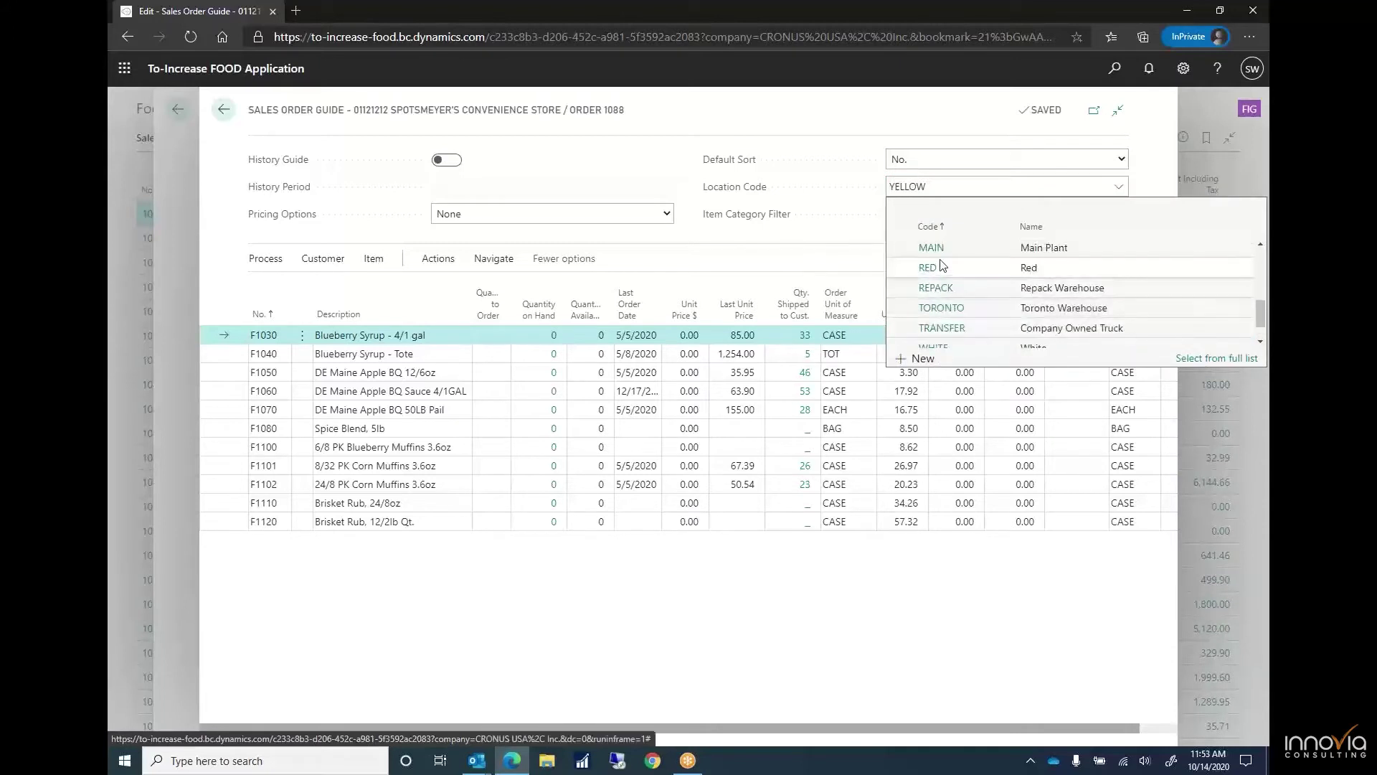
left_click(936, 265)
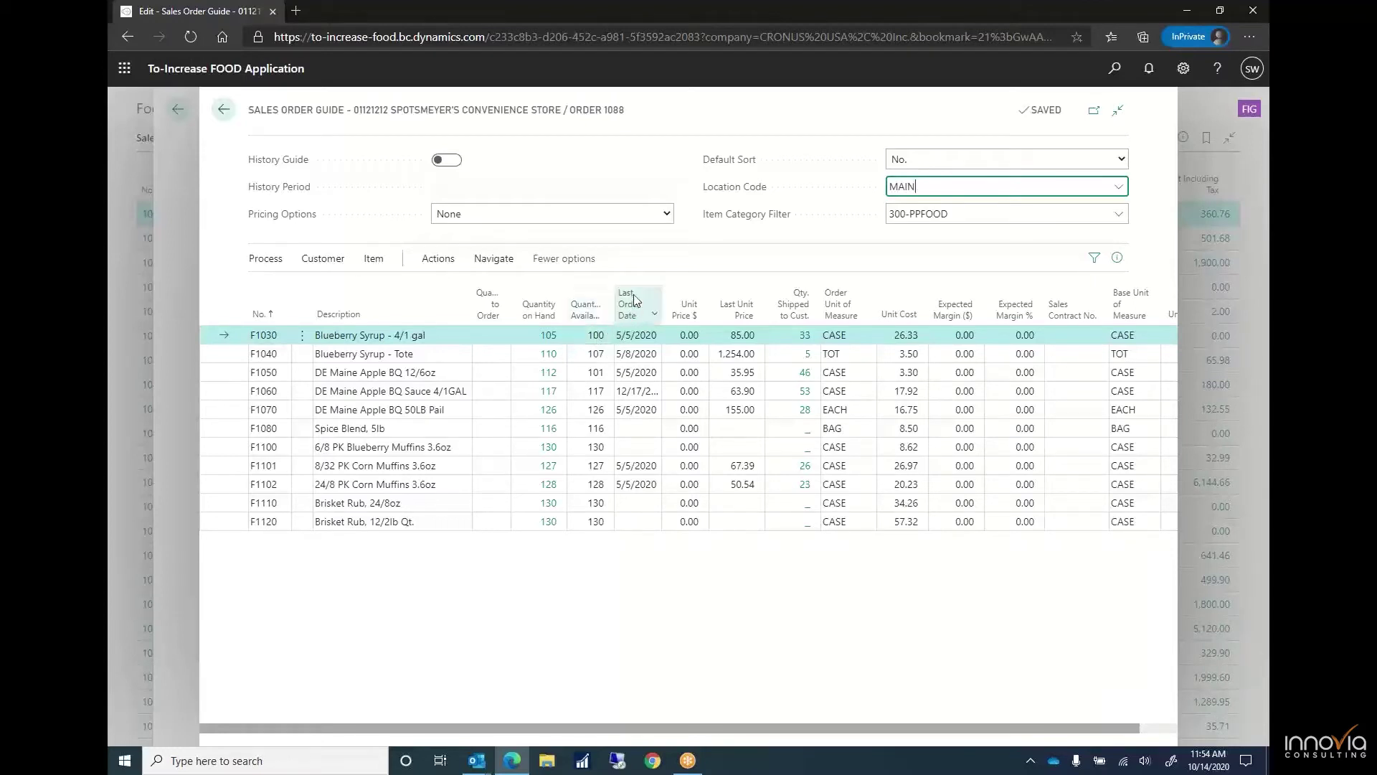
Step: Enter order quantities of 4 for F1030, 3 for F1050, 2 for F1060 and 4 for F1070
left_click(502, 332)
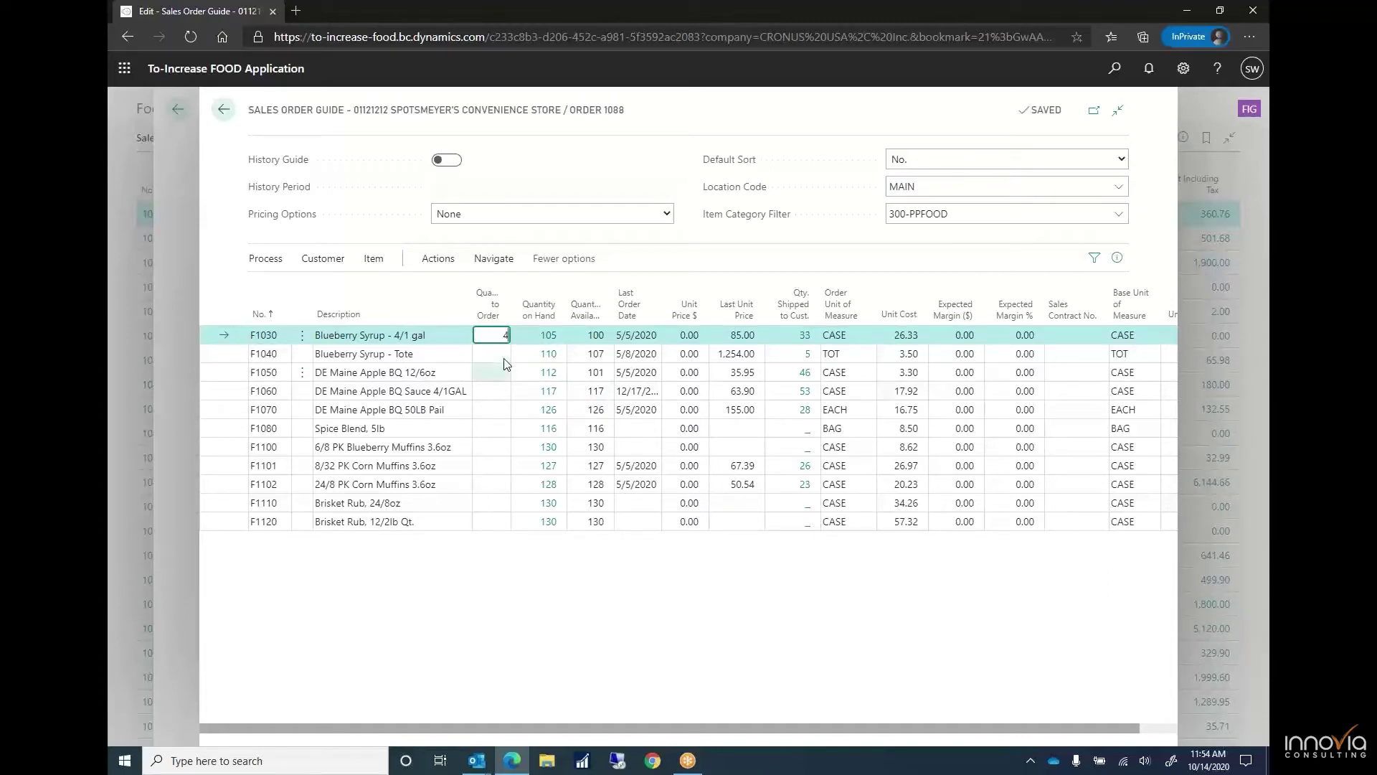
left_click(505, 353)
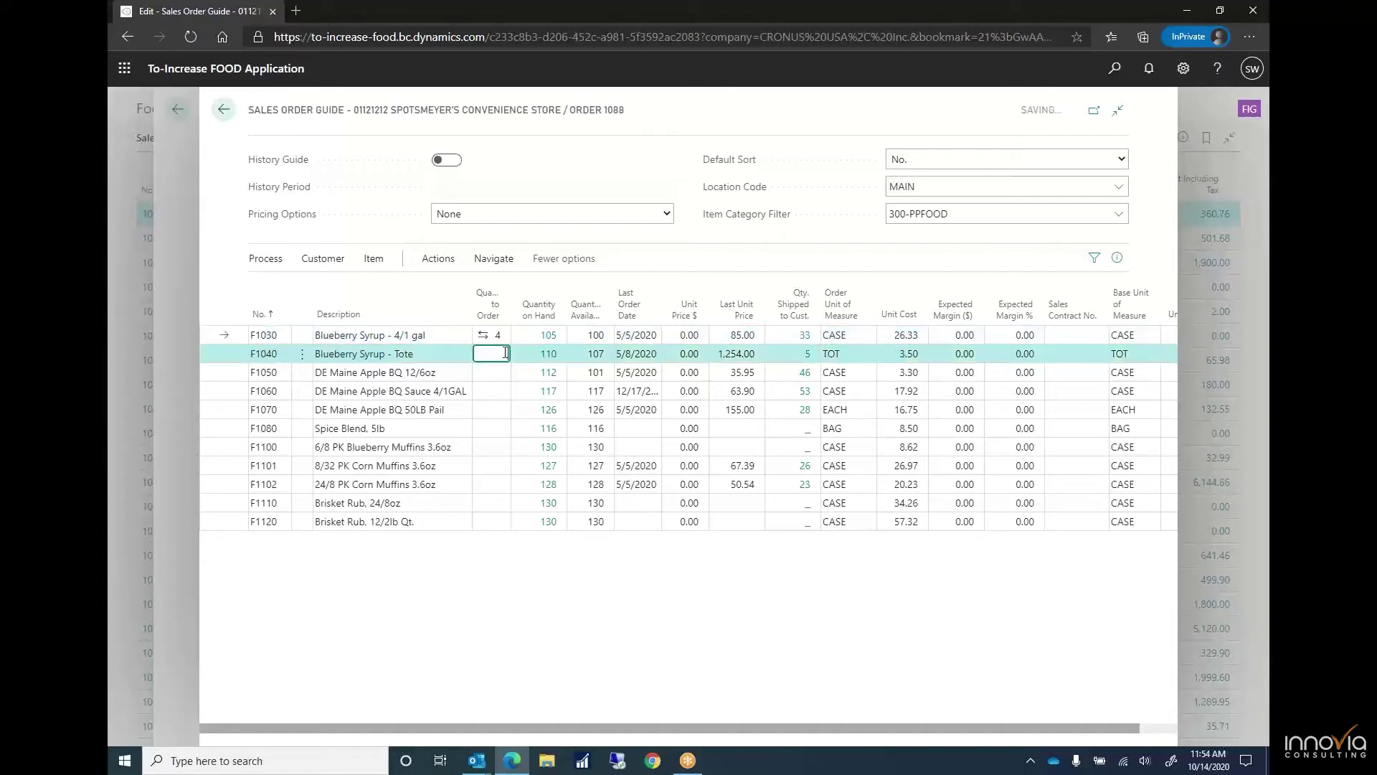
key("Return")
type("3")
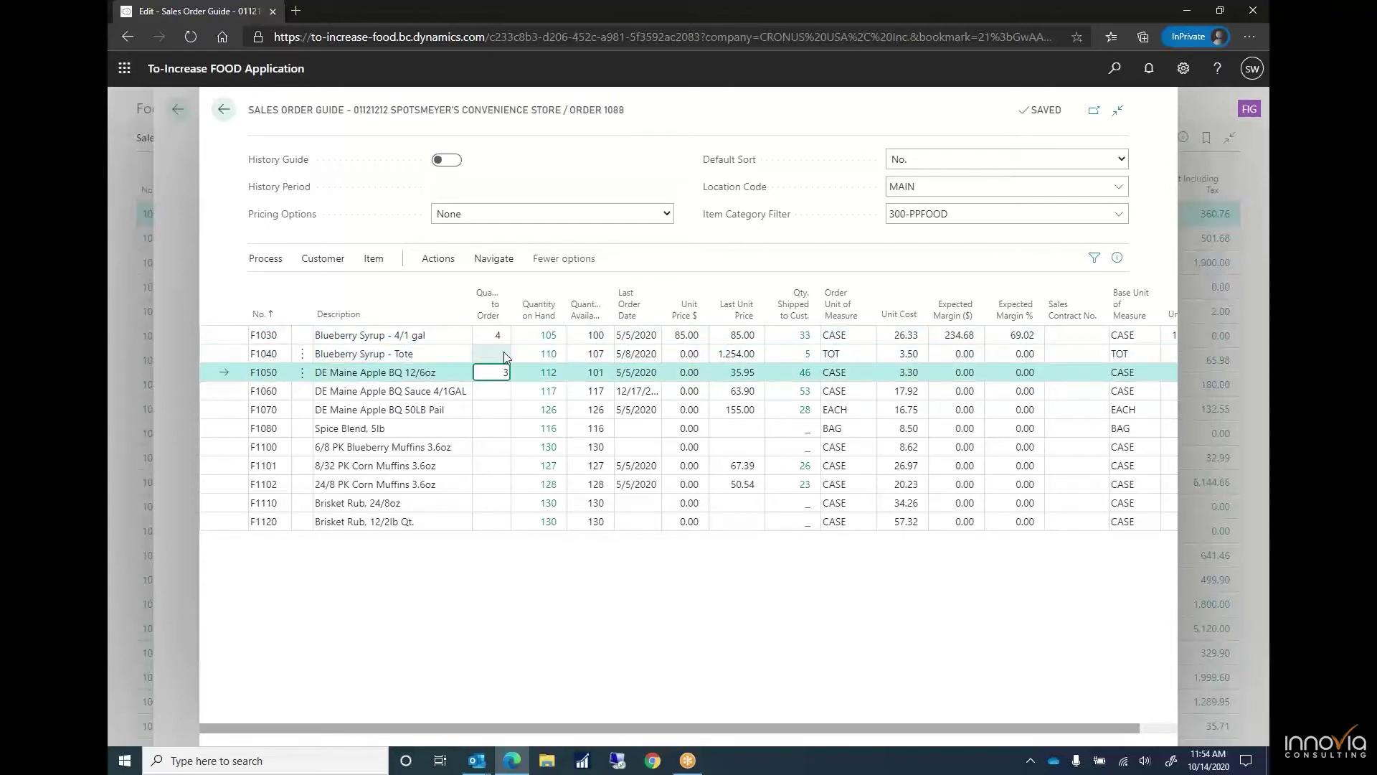
key("Return")
type("2")
key("Return")
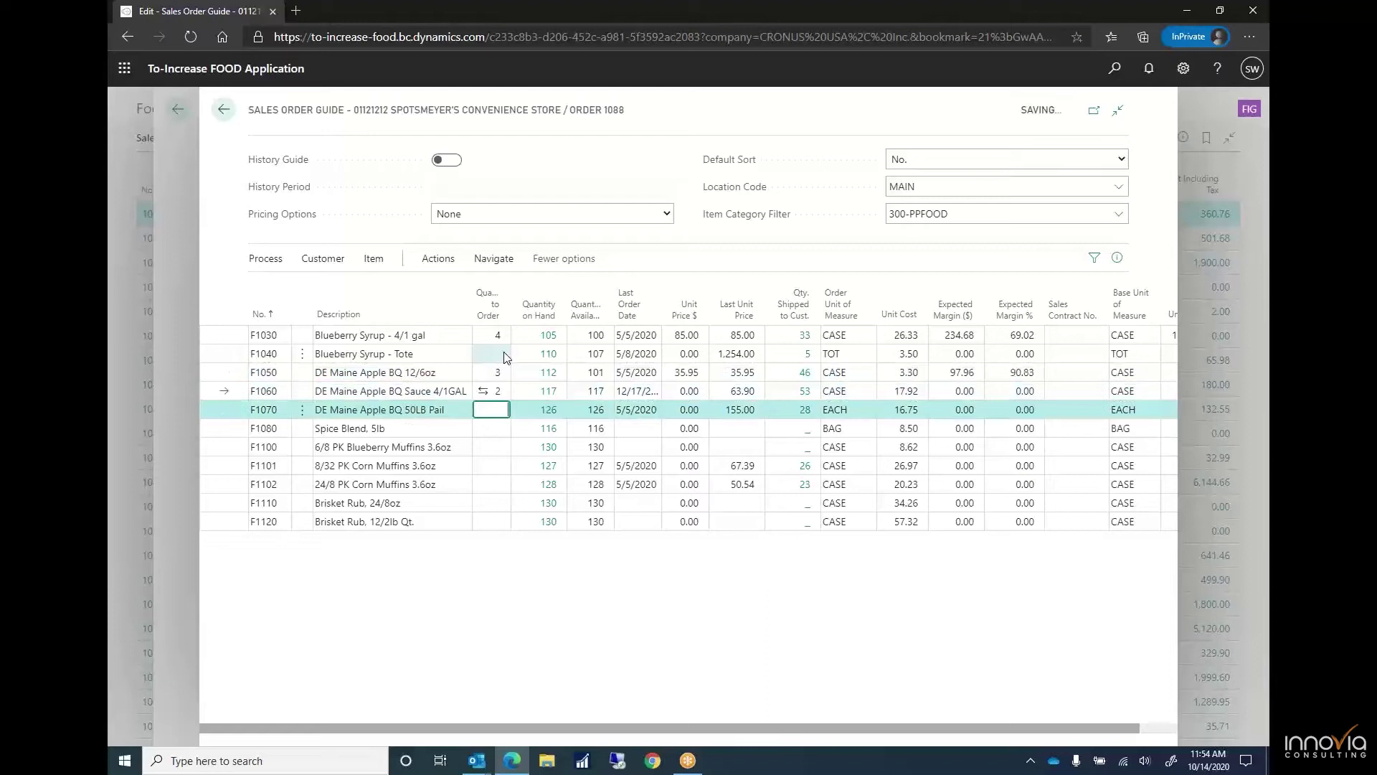
type("4")
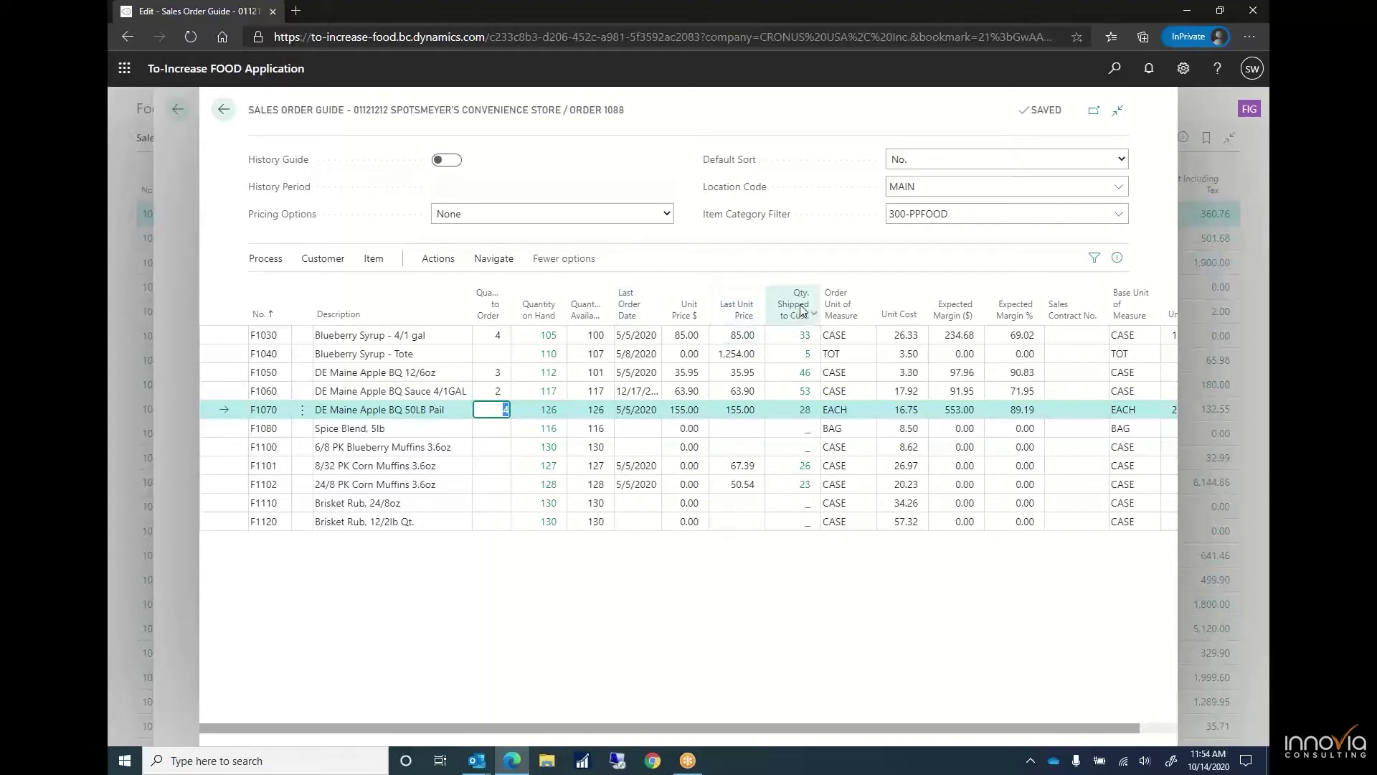
mouse_move(808, 313)
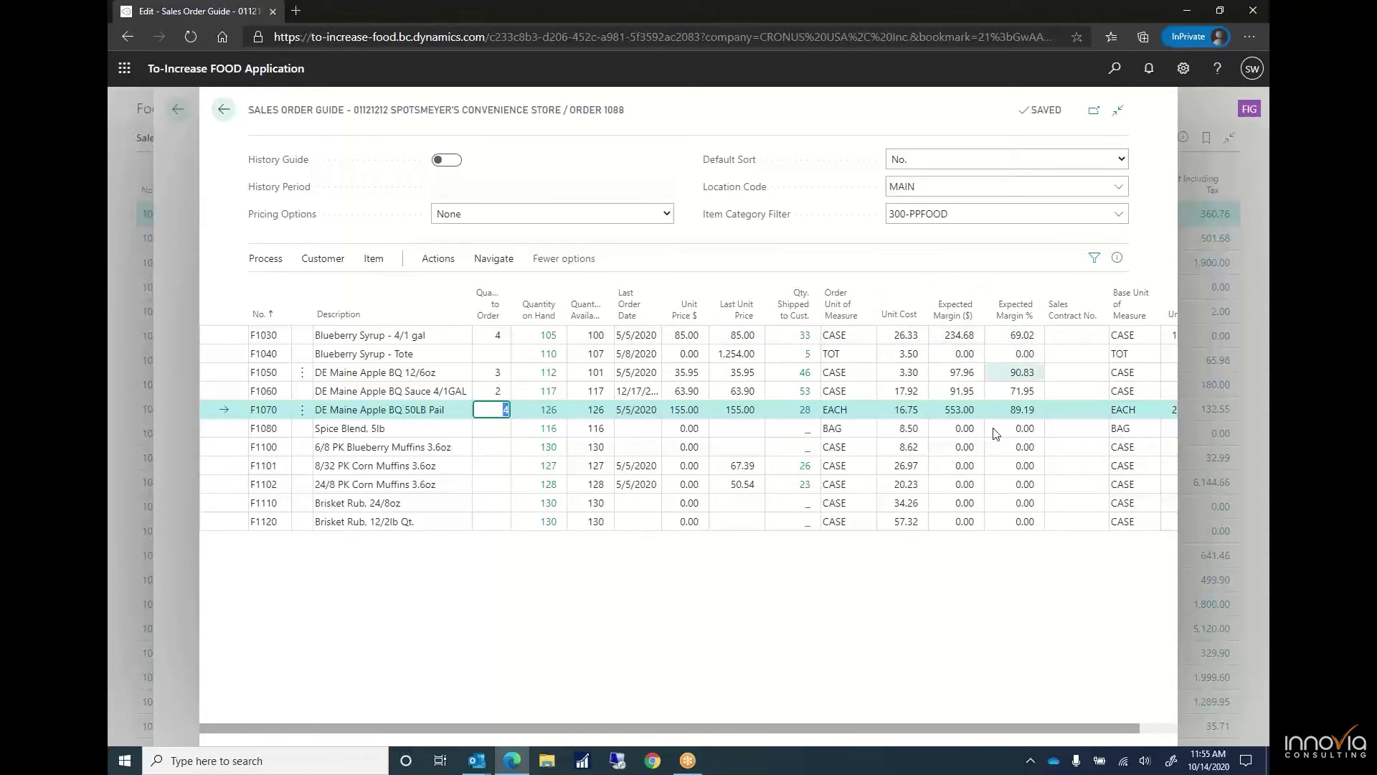
left_click_drag(825, 721, 857, 720)
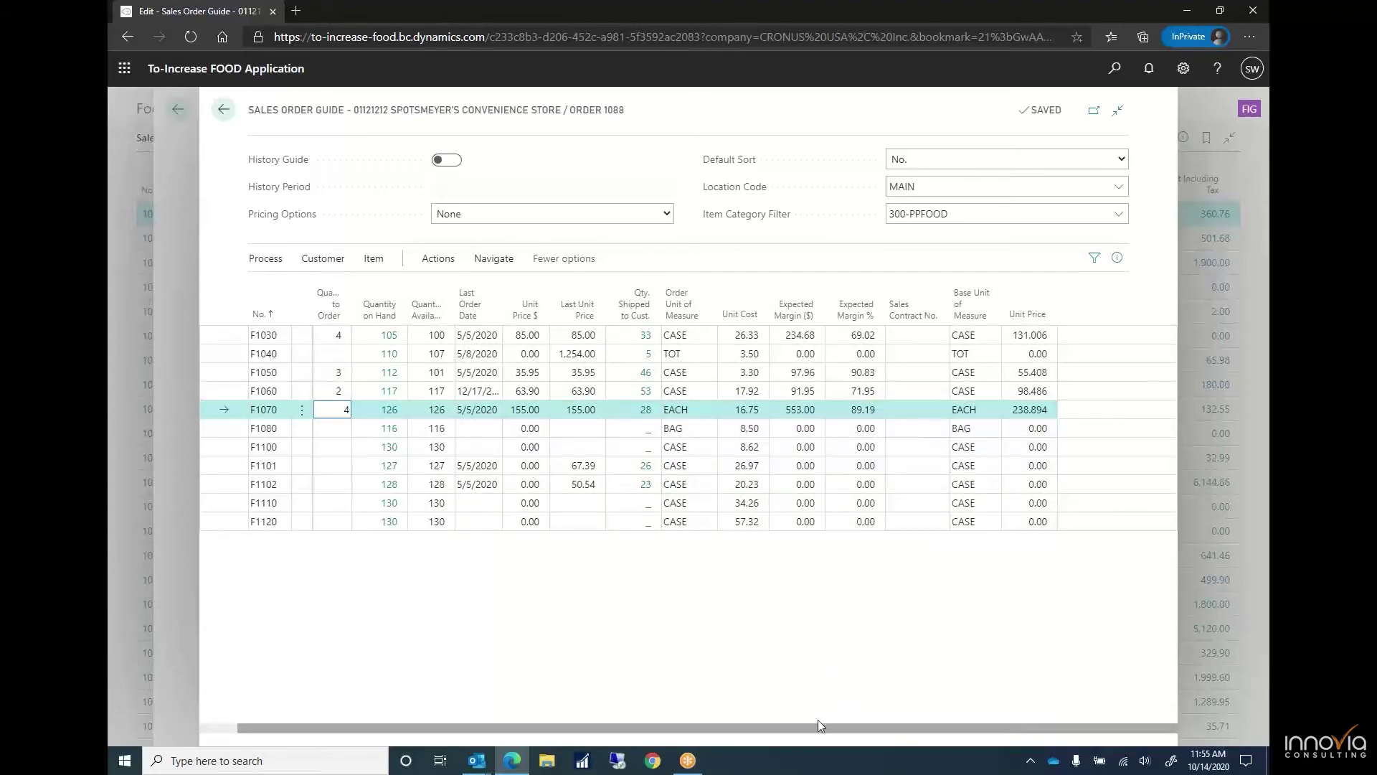
left_click_drag(782, 725, 745, 724)
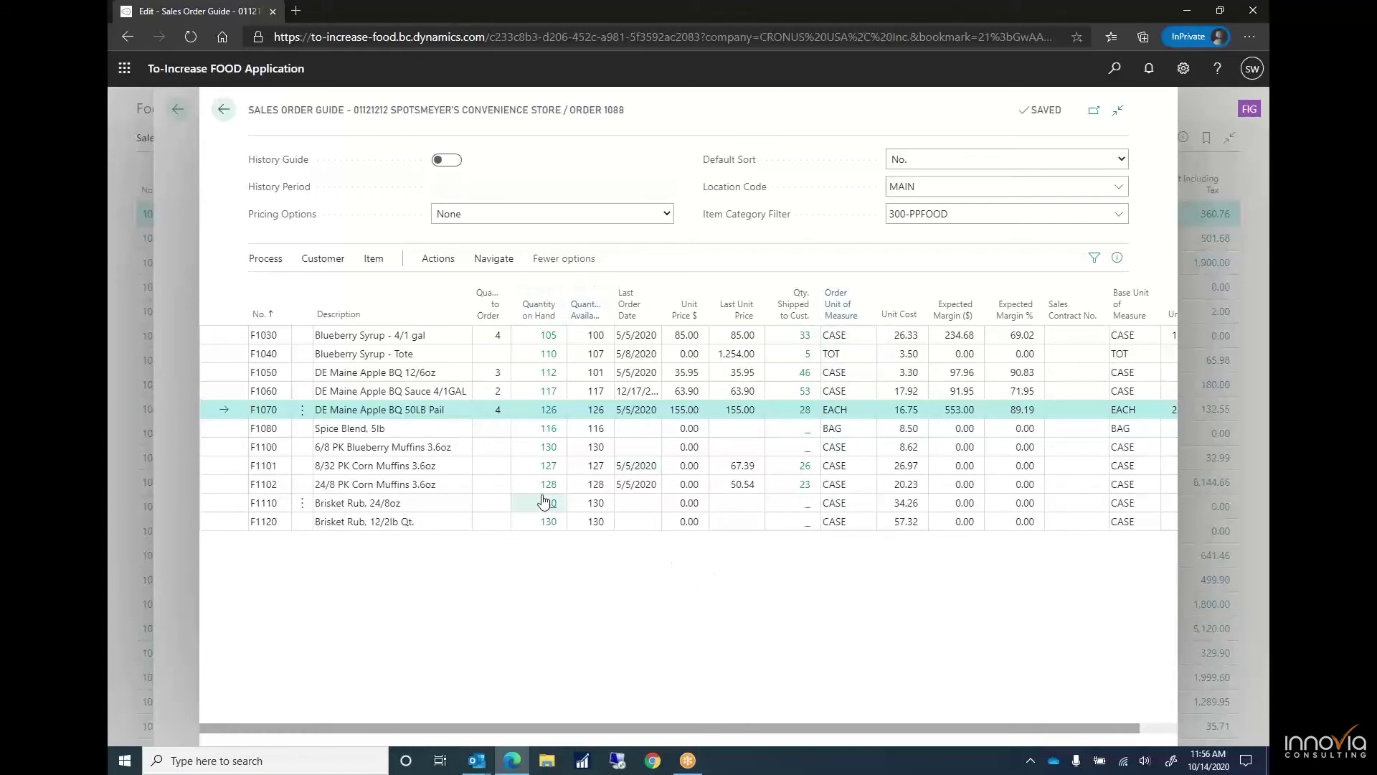
Step: Add the four items to order 1088 via Add Lines, giving a subtotal of 1,842.79 USD
left_click(266, 259)
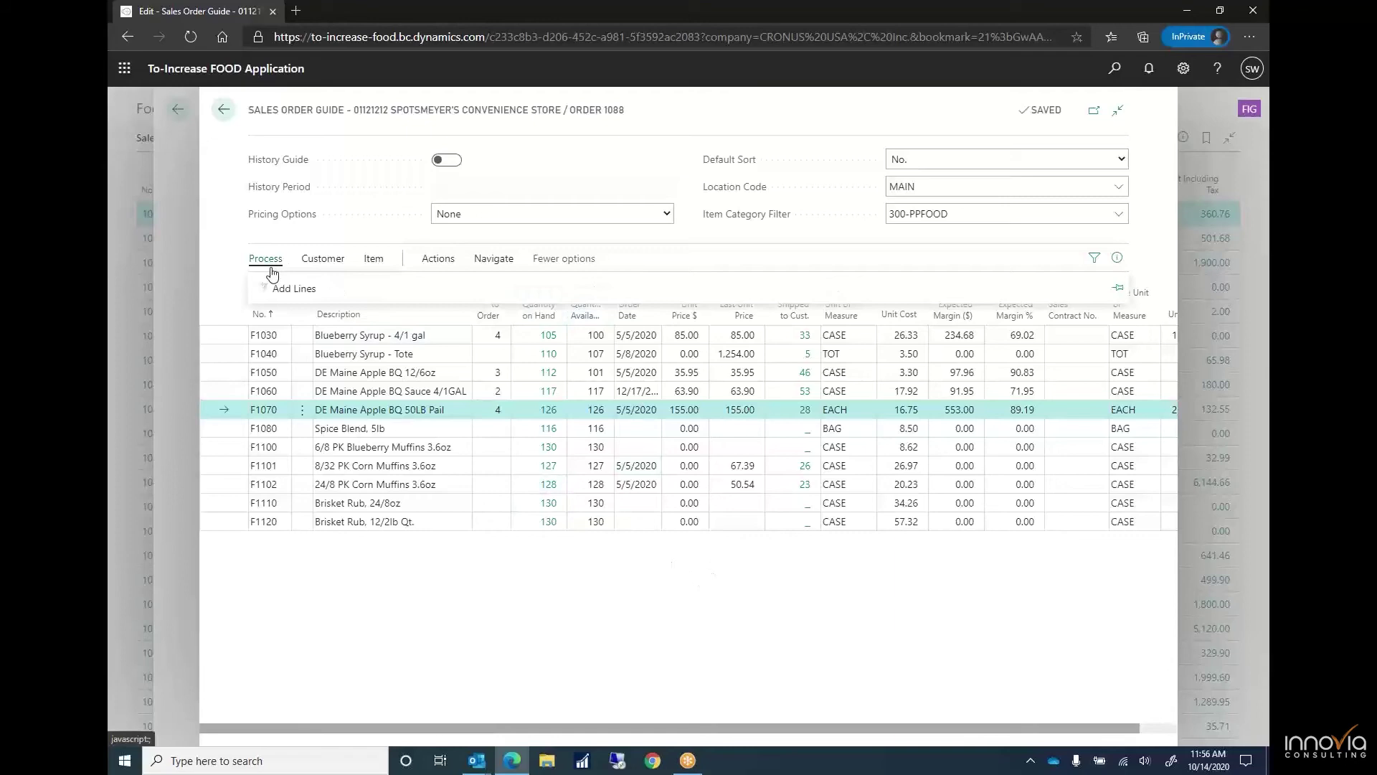
left_click(293, 289)
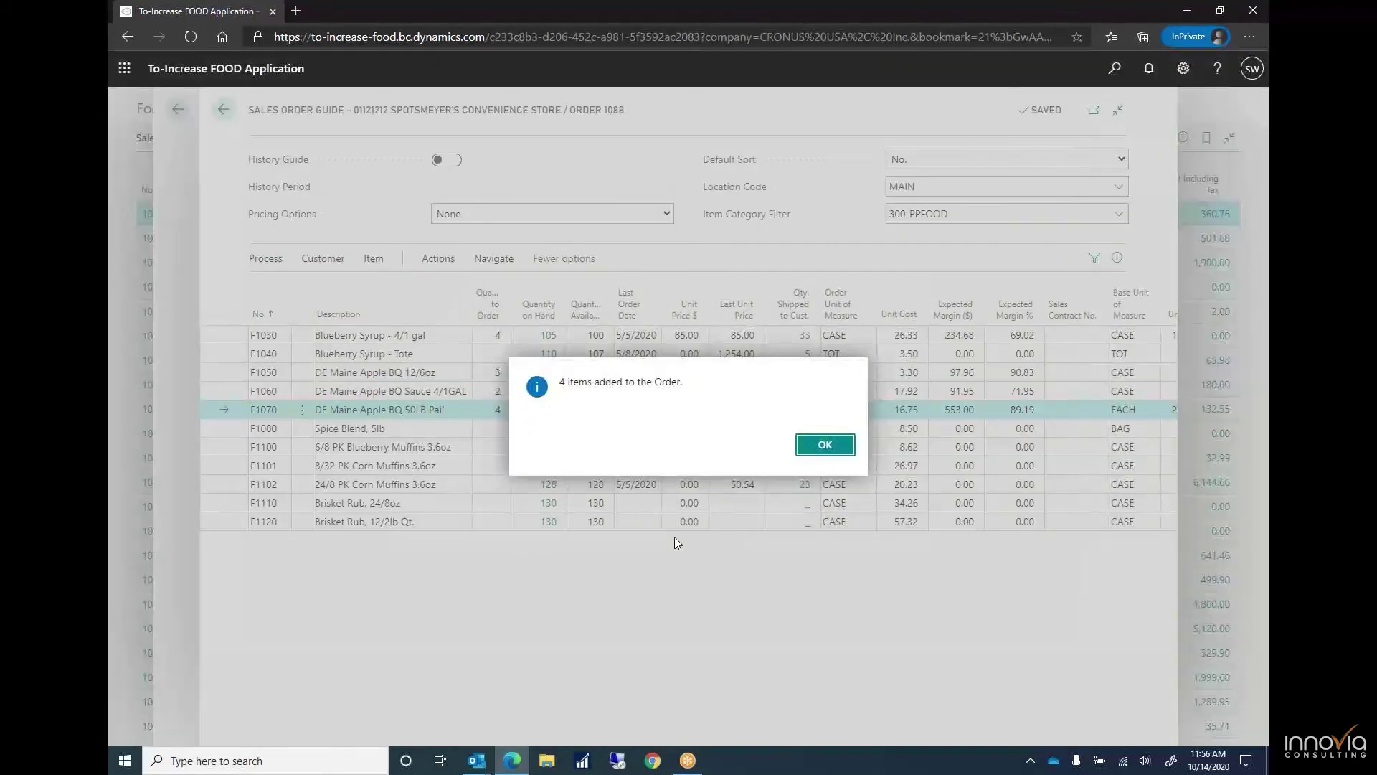
left_click(823, 447)
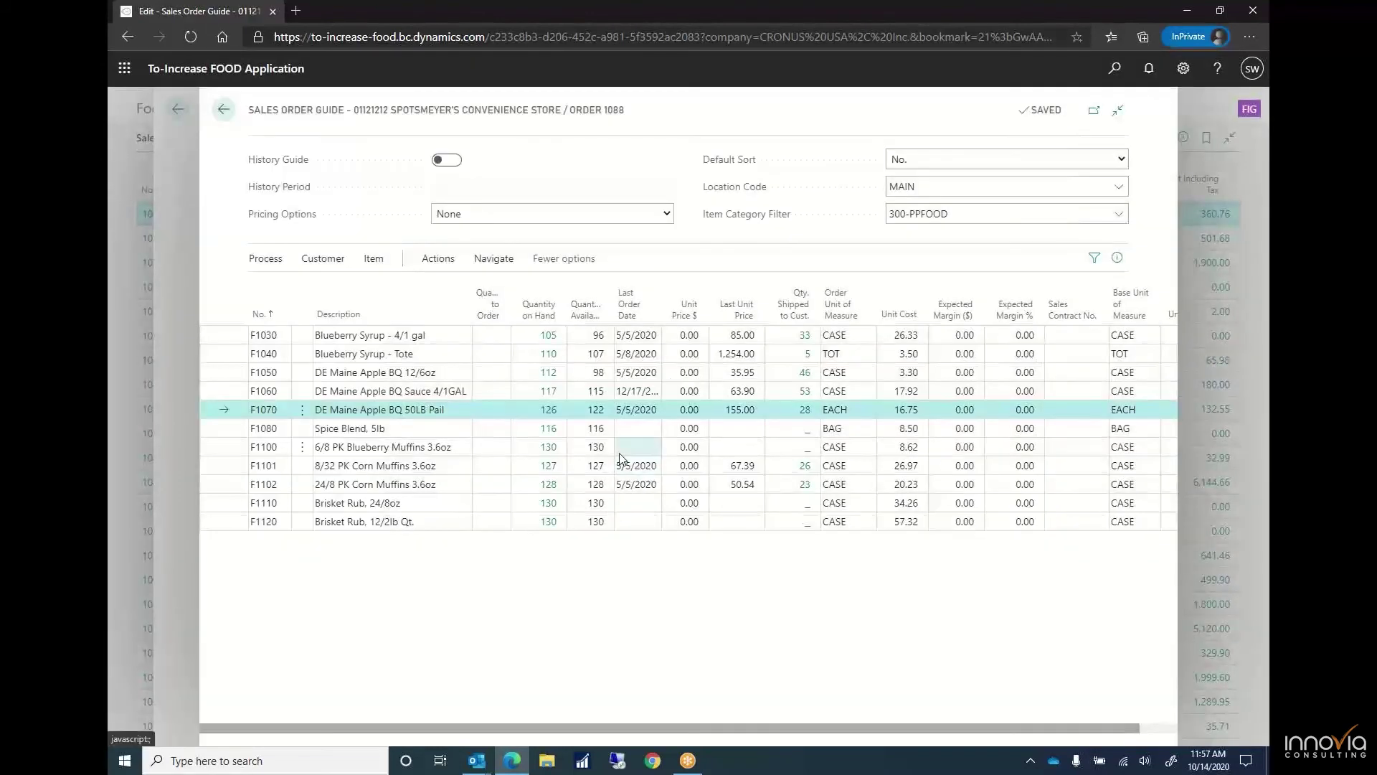
left_click(225, 112)
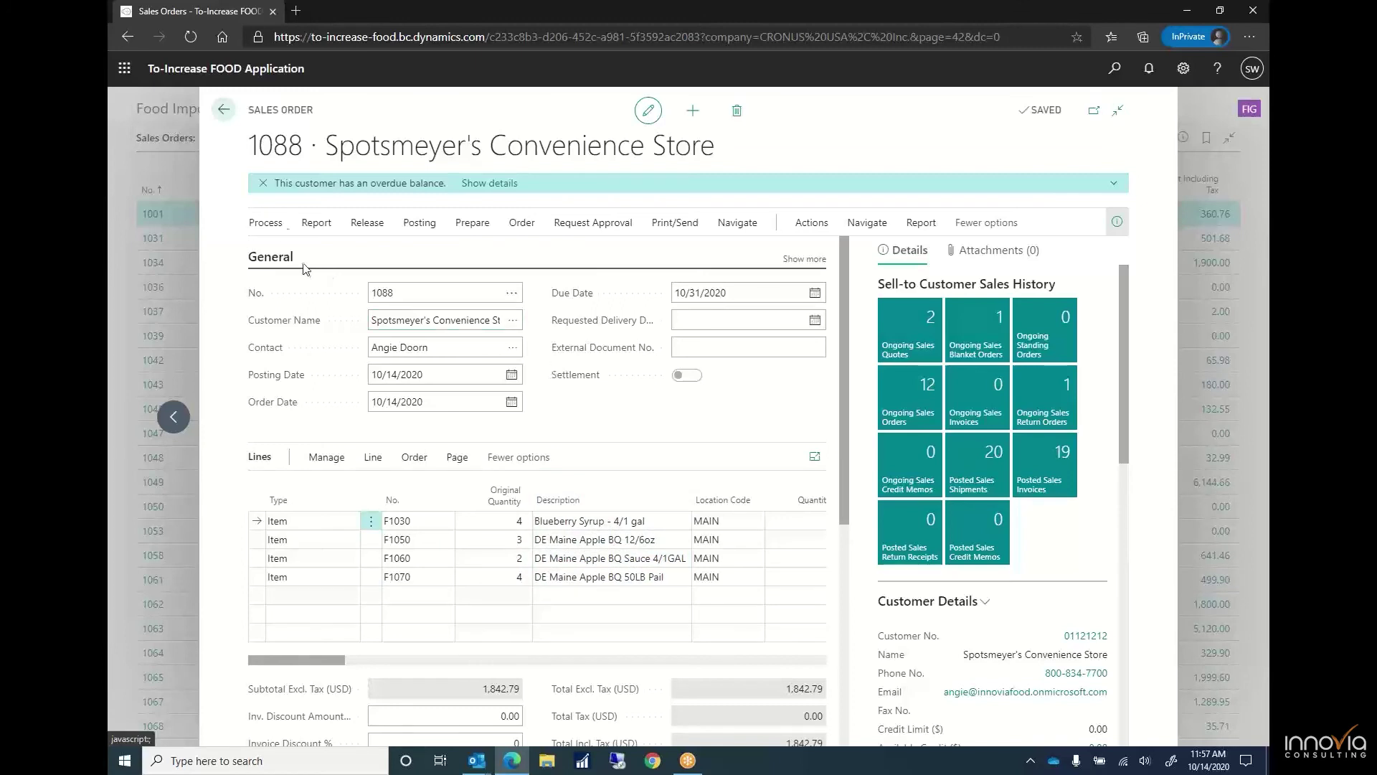
left_click(418, 224)
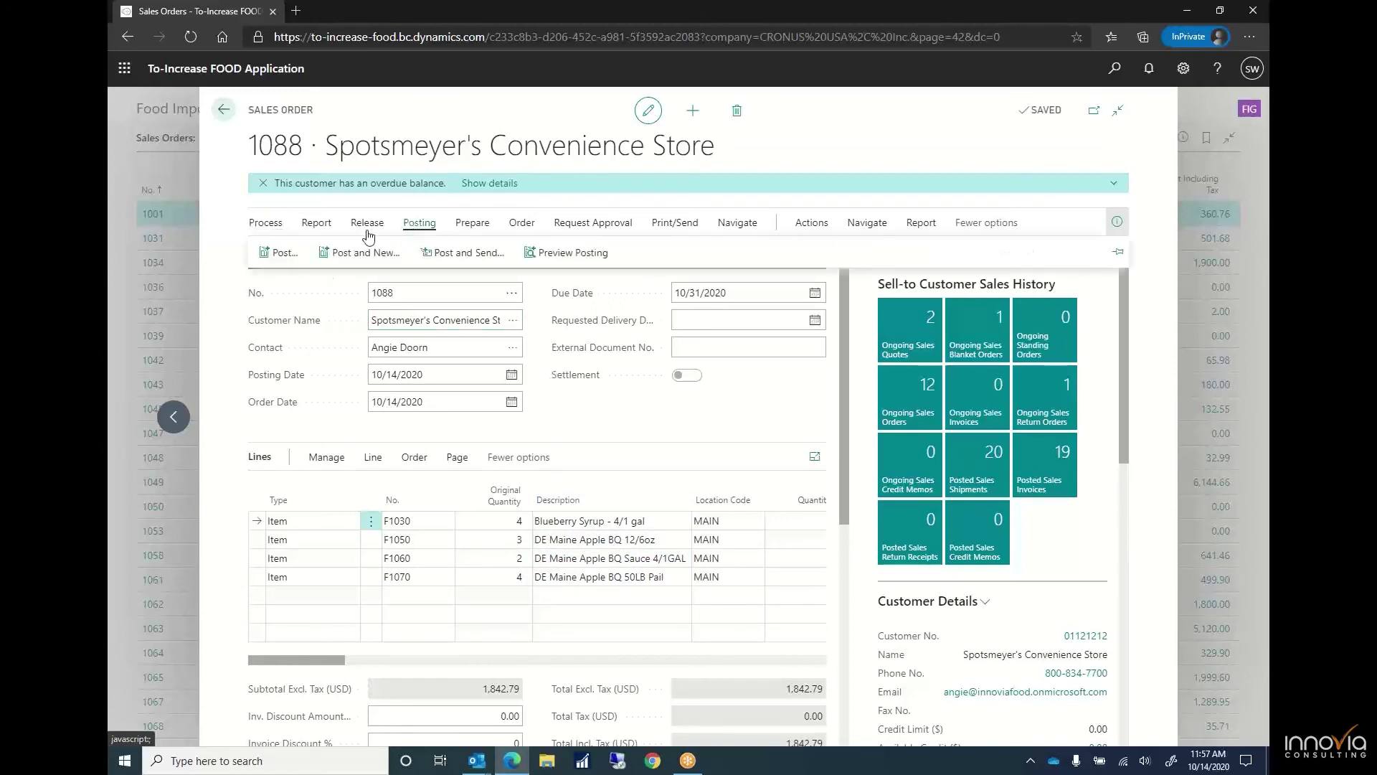
left_click(561, 255)
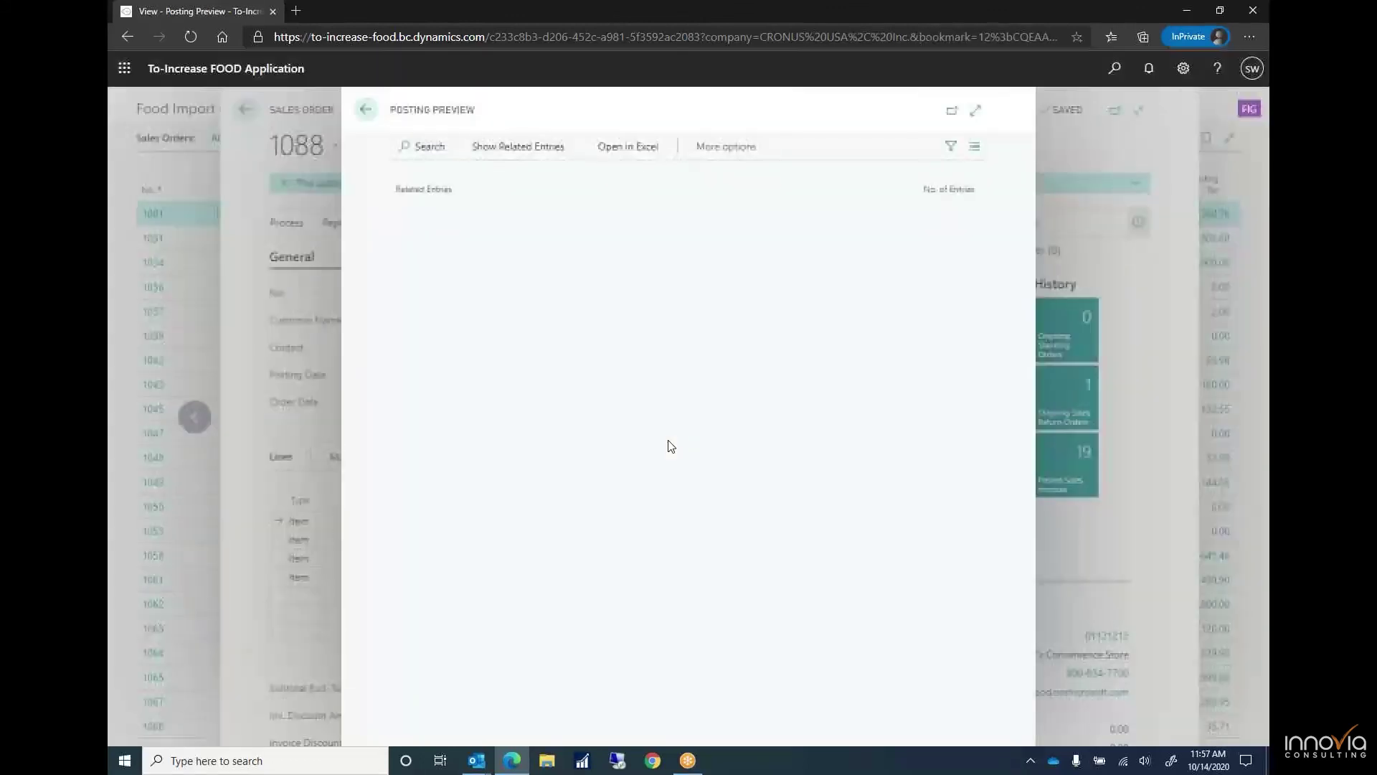
left_click(367, 111)
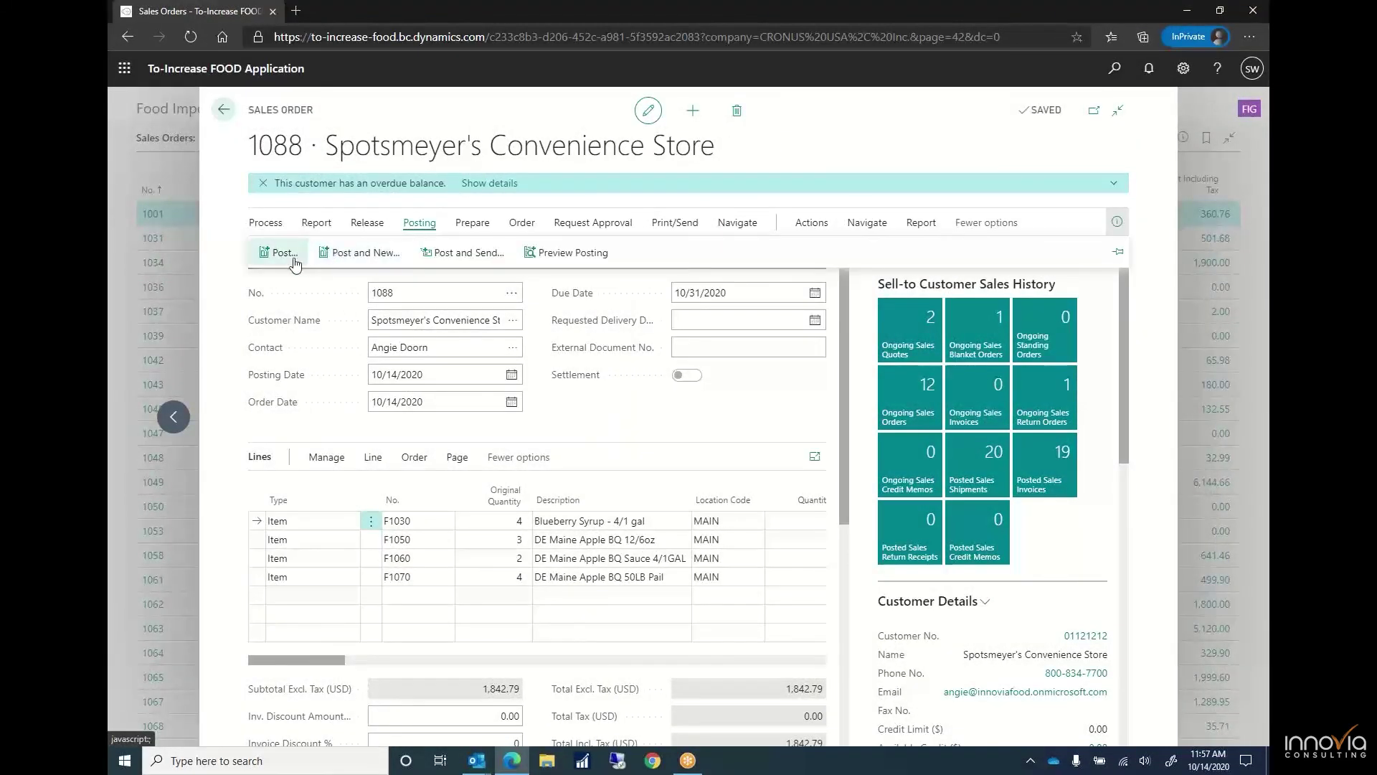
Step: Post order 1088 as Ship and Invoice without opening posted invoice 103094
left_click(293, 259)
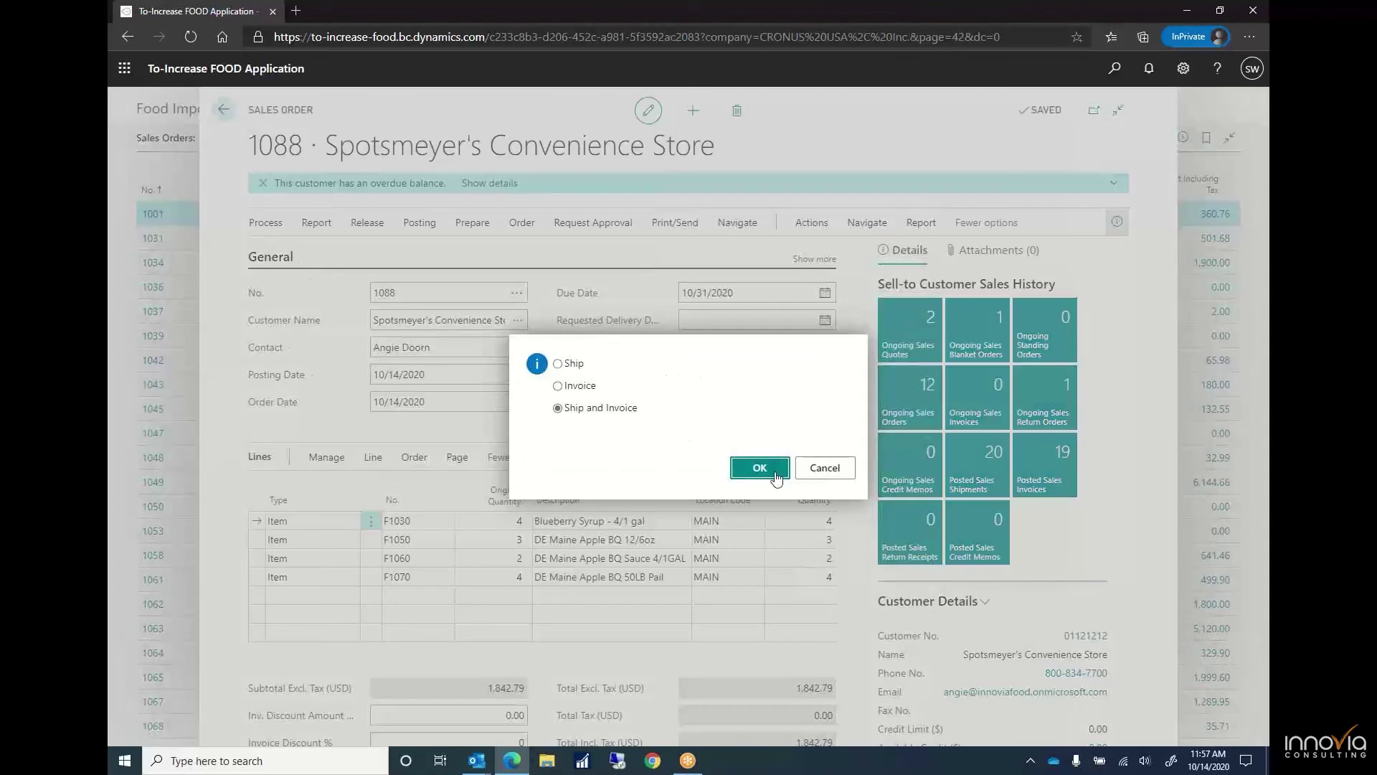
left_click(759, 468)
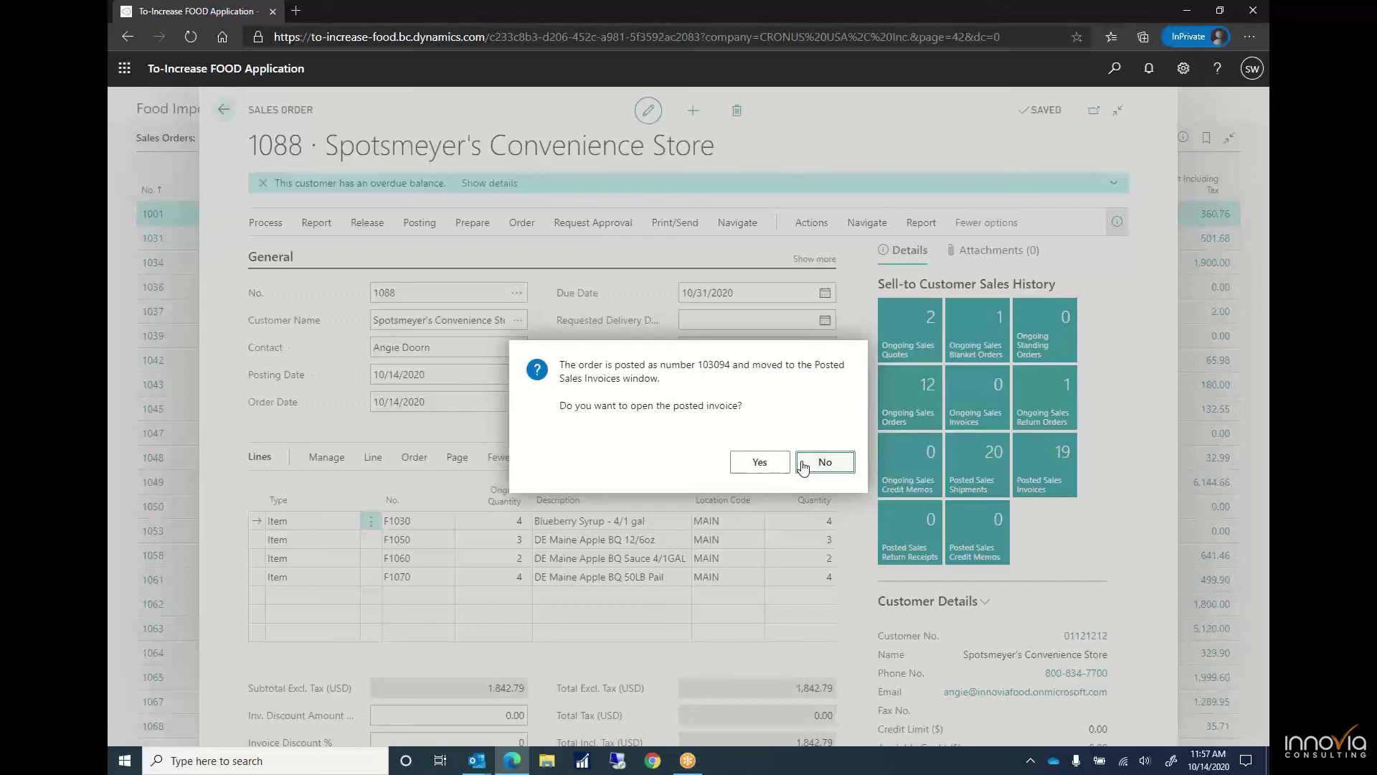
left_click(825, 462)
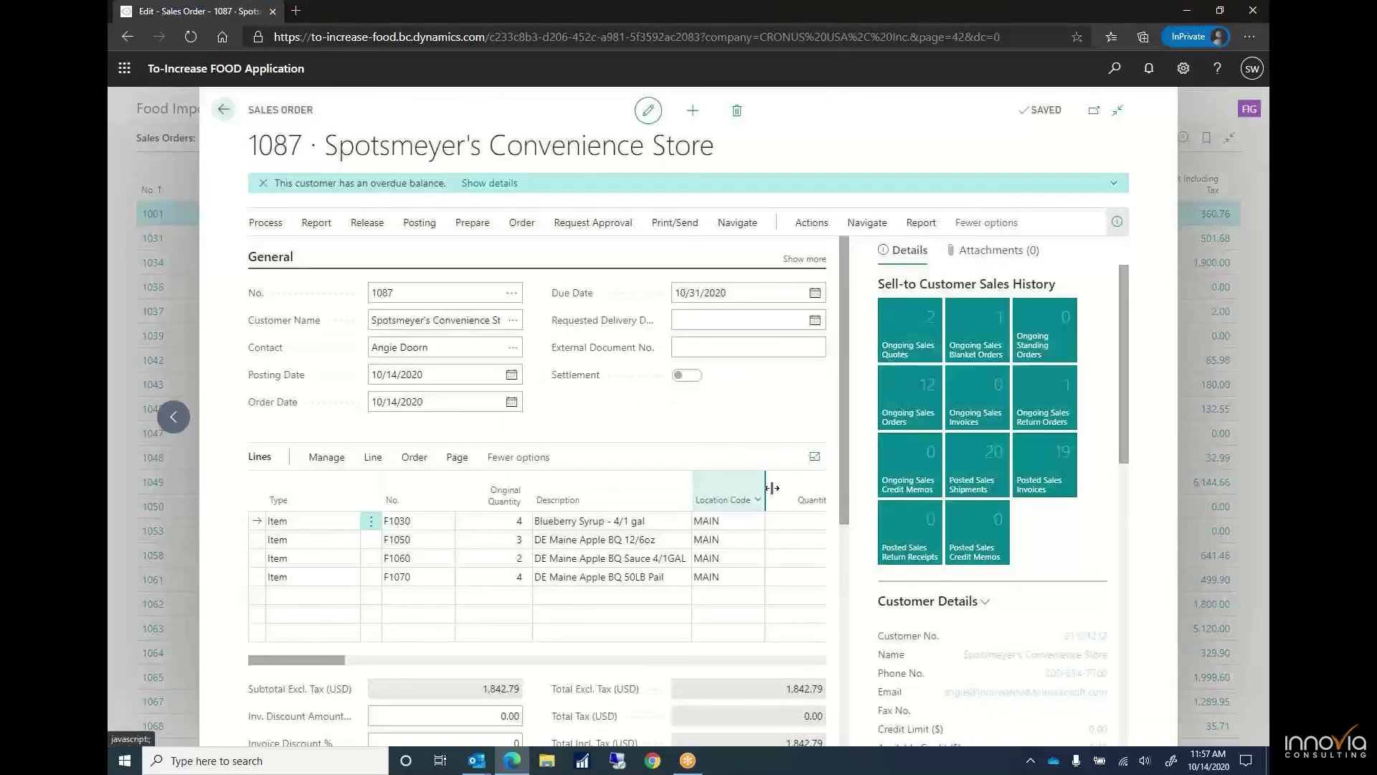
left_click(223, 113)
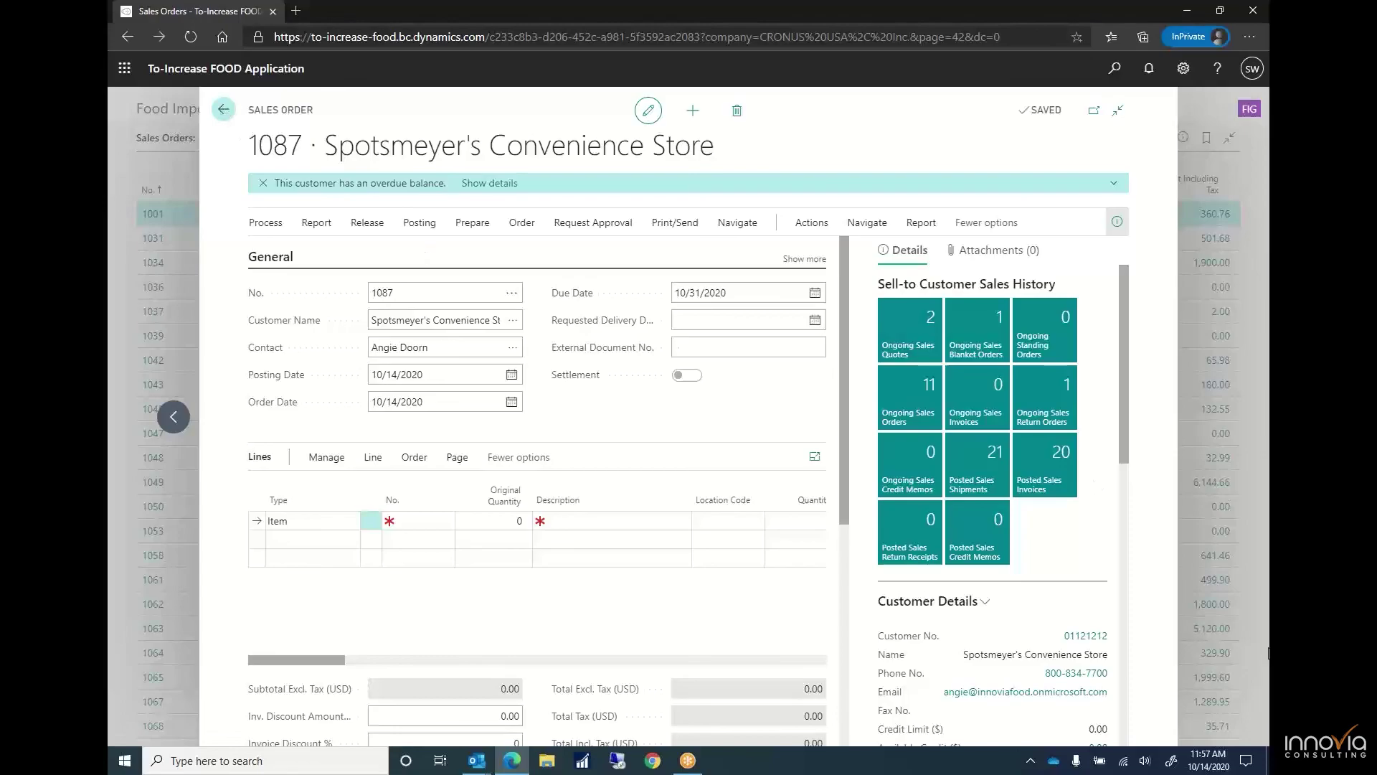